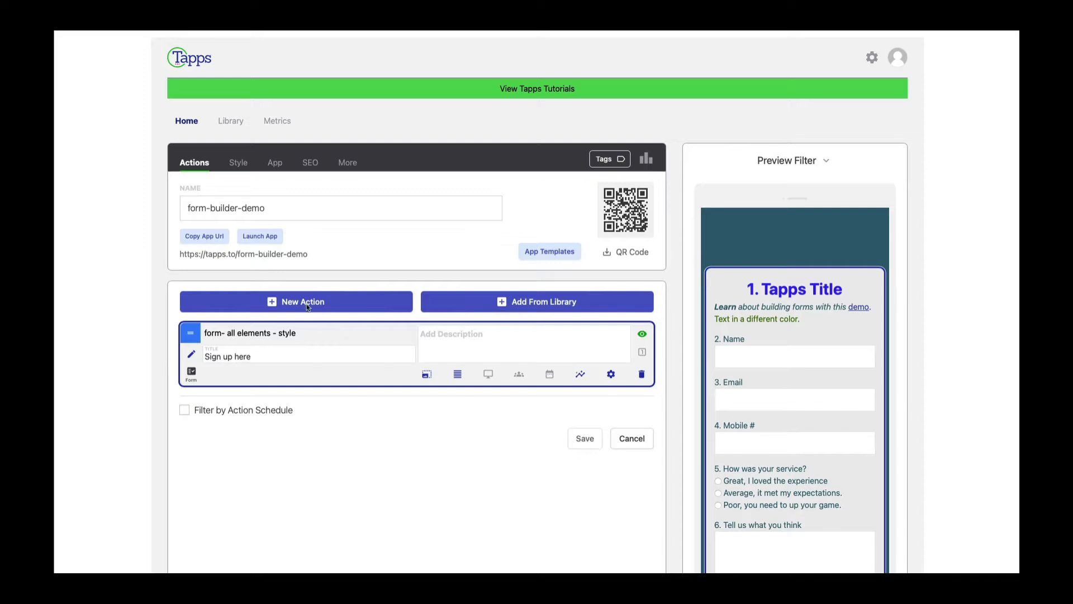
# Start a new action and choose Form as its action type
pyautogui.click(303, 302)
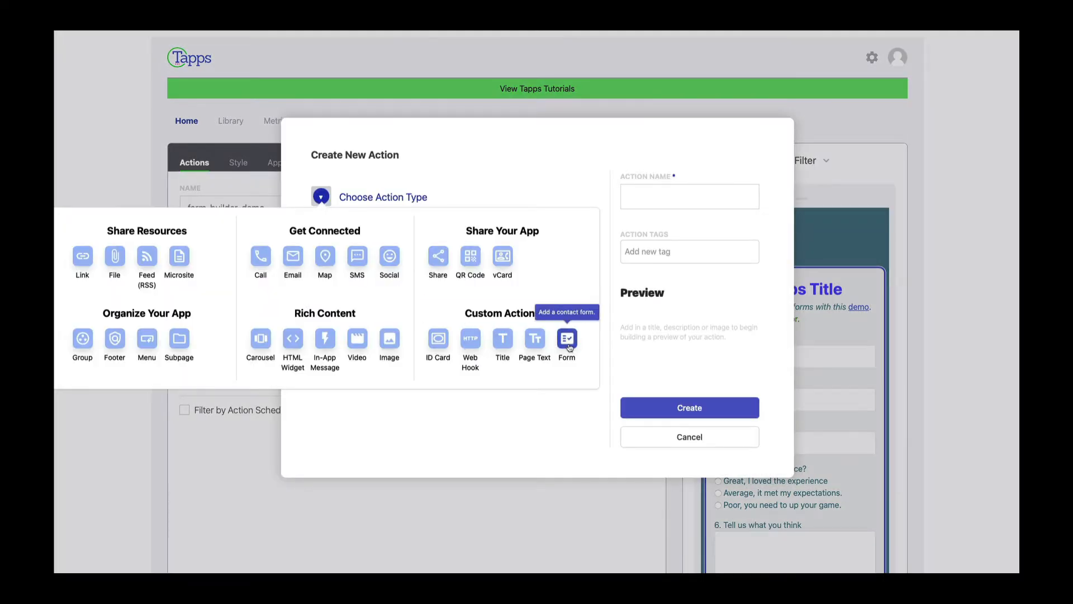
pyautogui.click(569, 347)
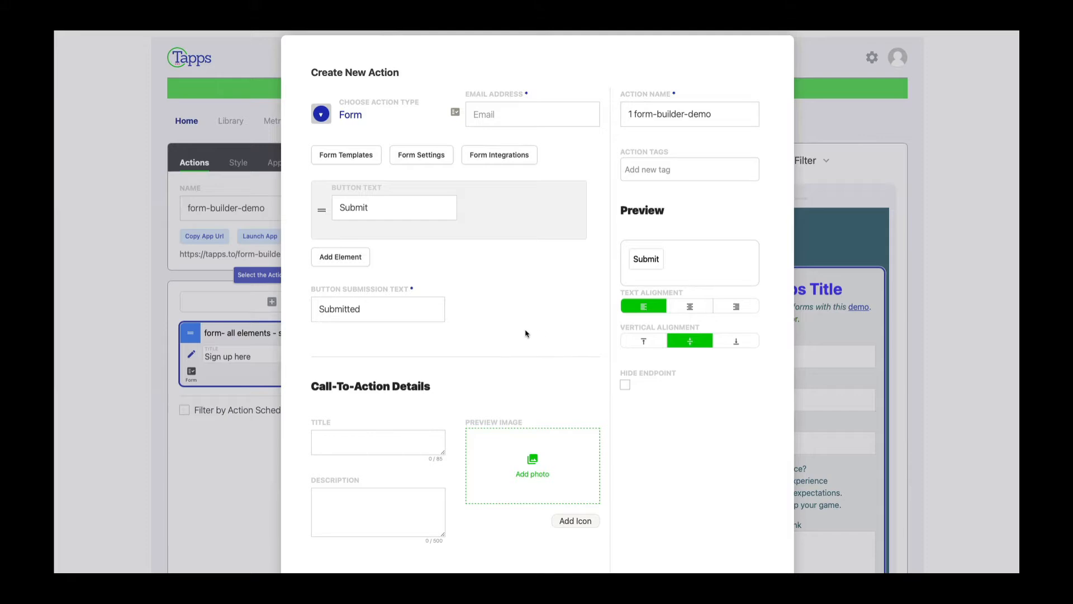
pyautogui.moveTo(397, 385)
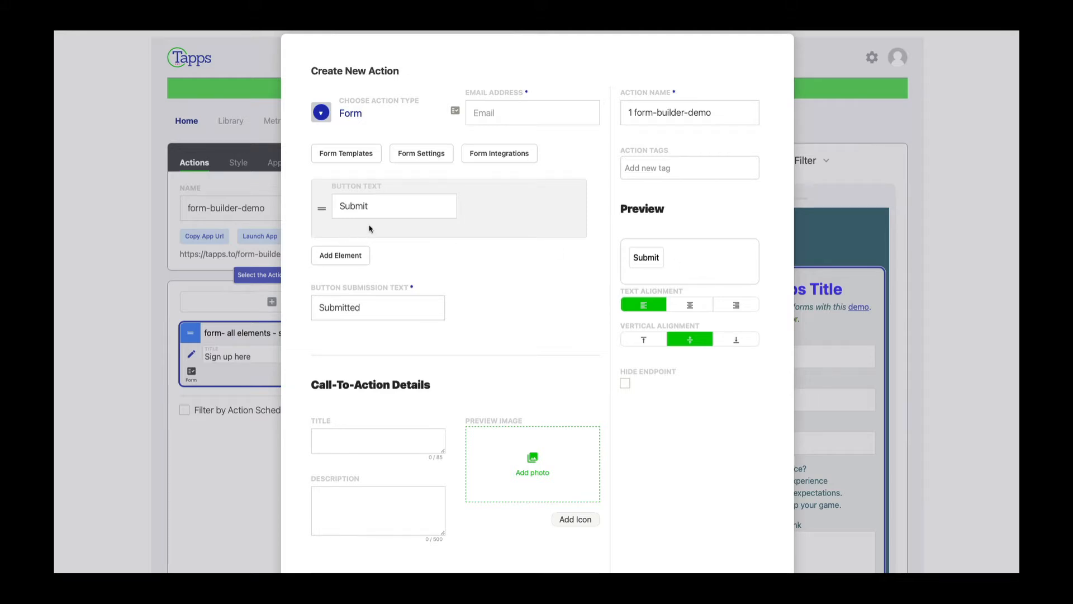
# Add three elements to the form and move the Submit button below them
pyautogui.click(337, 257)
pyautogui.click(347, 320)
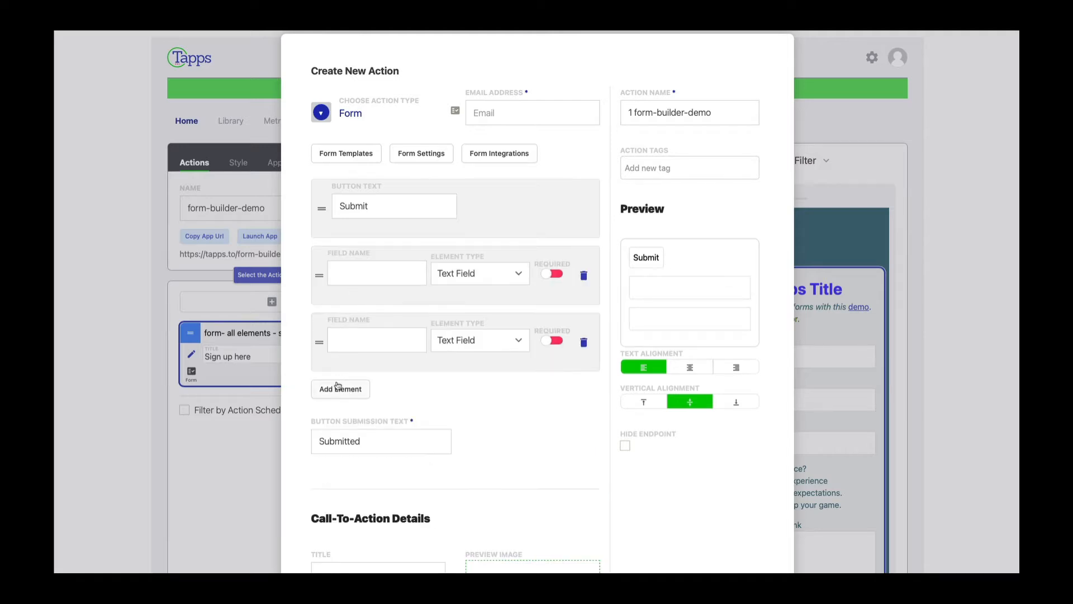
pyautogui.click(337, 388)
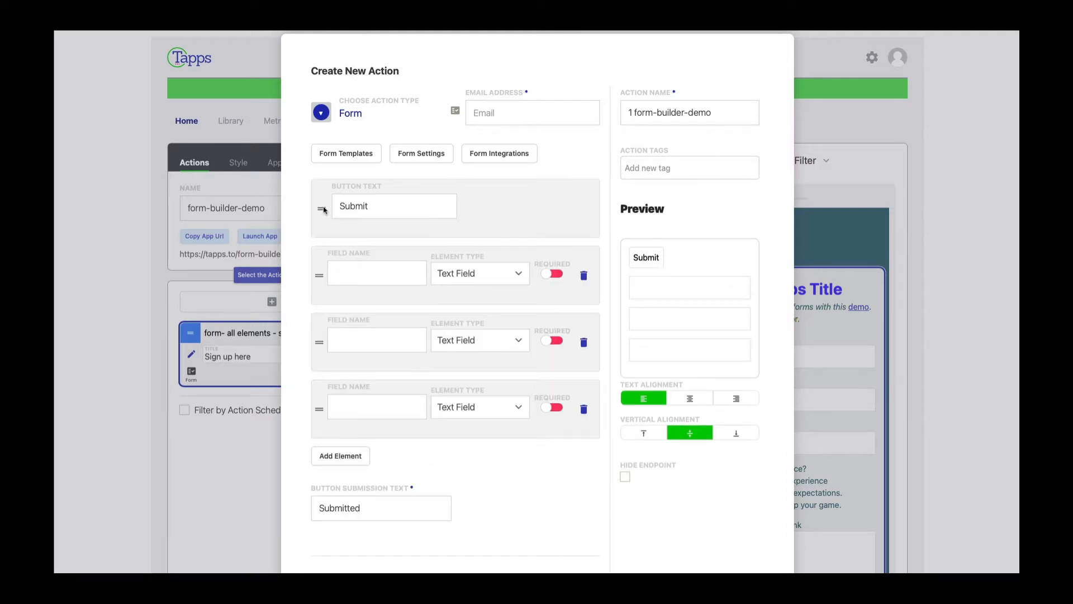
pyautogui.moveTo(322, 209); pyautogui.dragTo(319, 409)
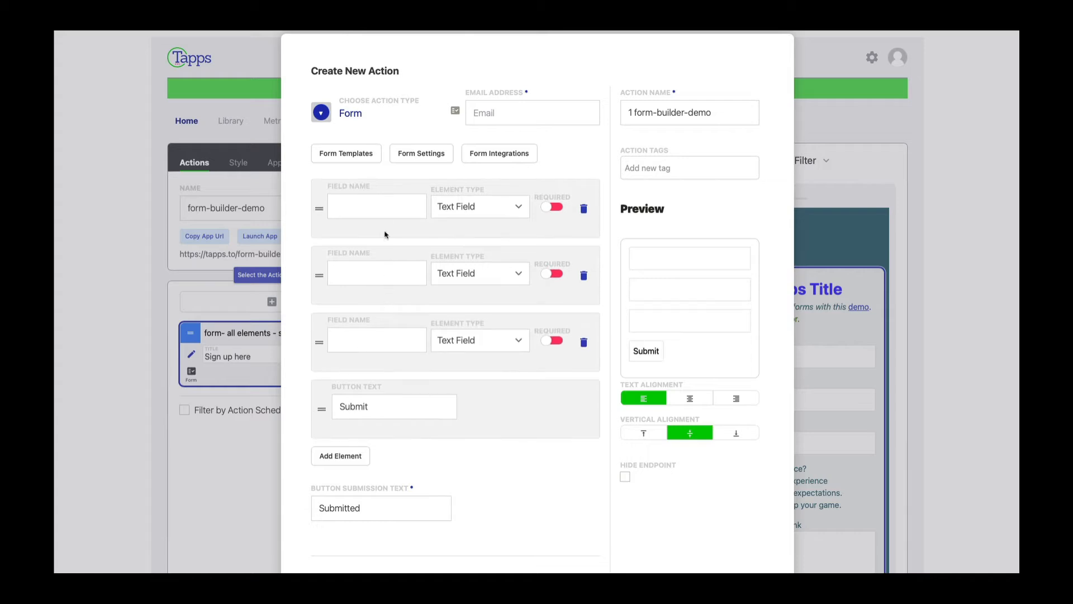
# Name the first field Name and the second field Email, and set the second one's element type to Email Field
pyautogui.click(386, 208)
pyautogui.write('Name')
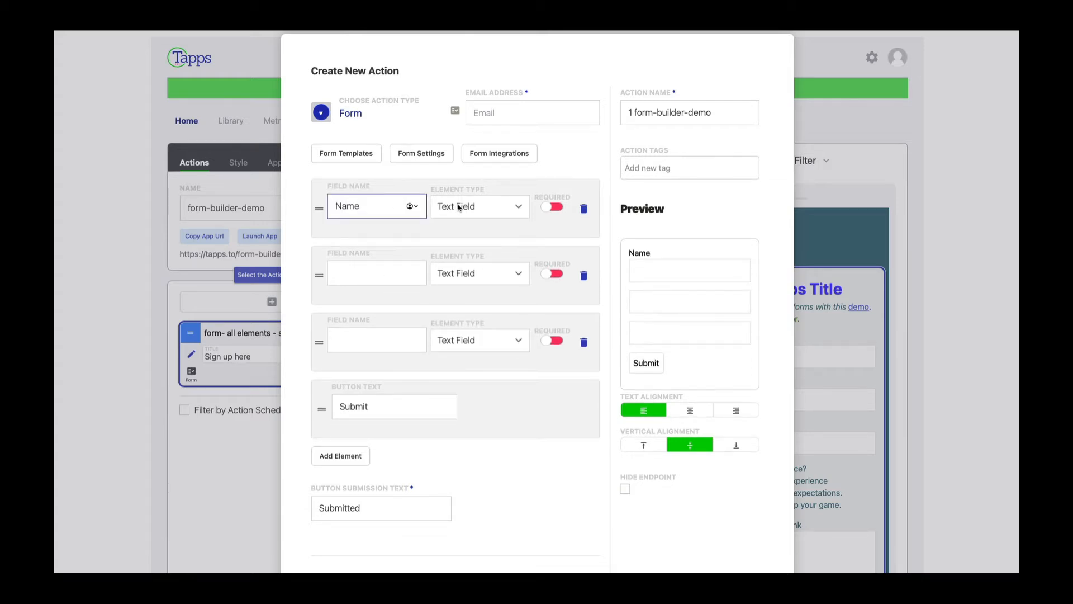
pyautogui.click(392, 274)
pyautogui.write('Email')
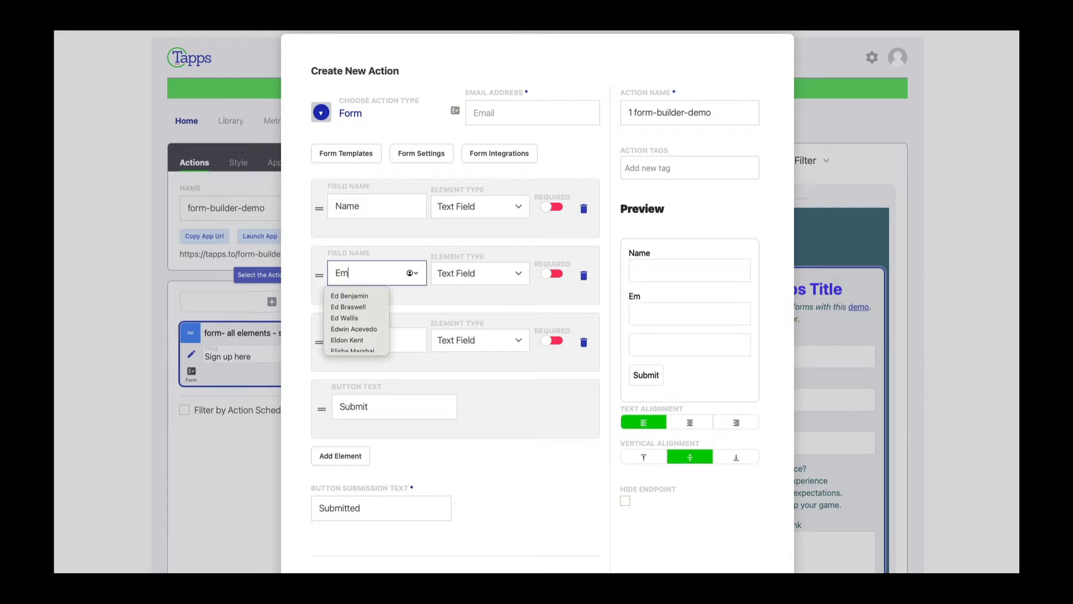
pyautogui.click(447, 274)
pyautogui.click(447, 281)
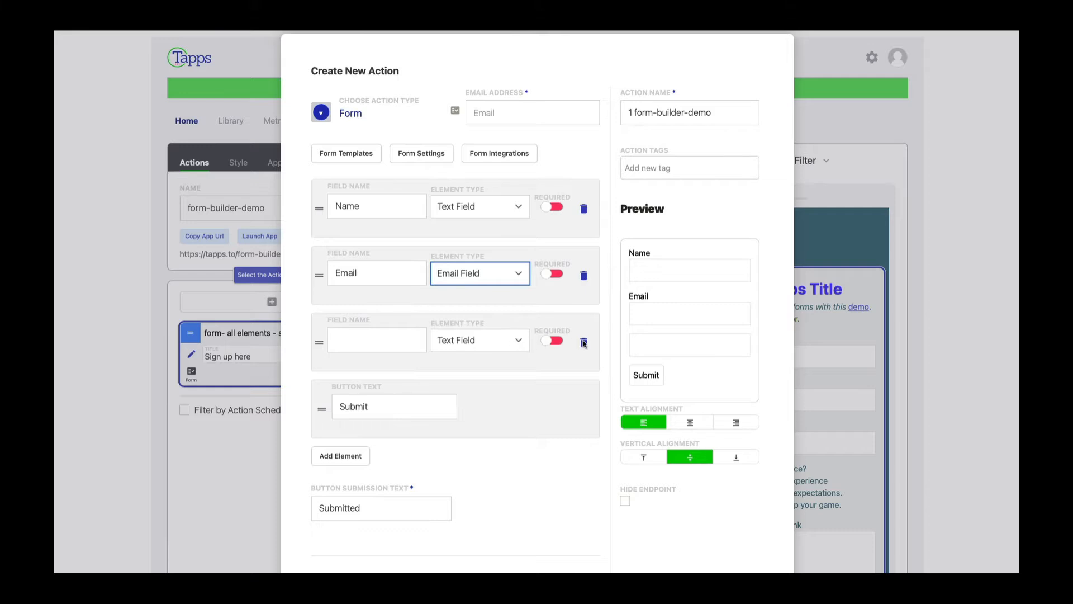
# Delete the unnamed third field and make the Email and Name fields required
pyautogui.click(584, 342)
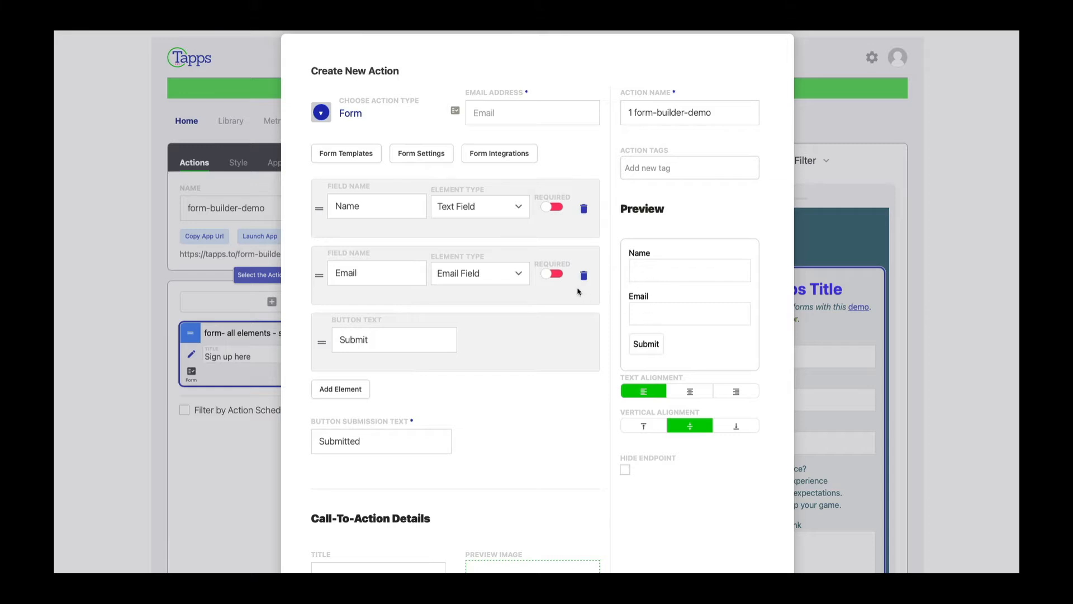
pyautogui.click(557, 273)
pyautogui.click(558, 208)
# Apply the Whitepaper request template to the form
pyautogui.click(345, 155)
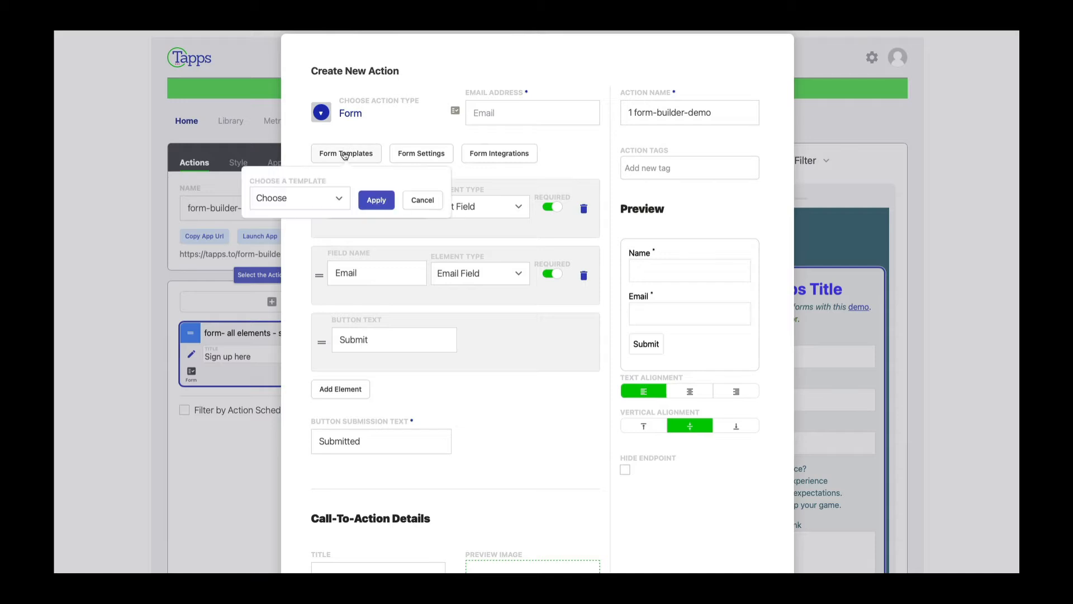
pyautogui.click(278, 199)
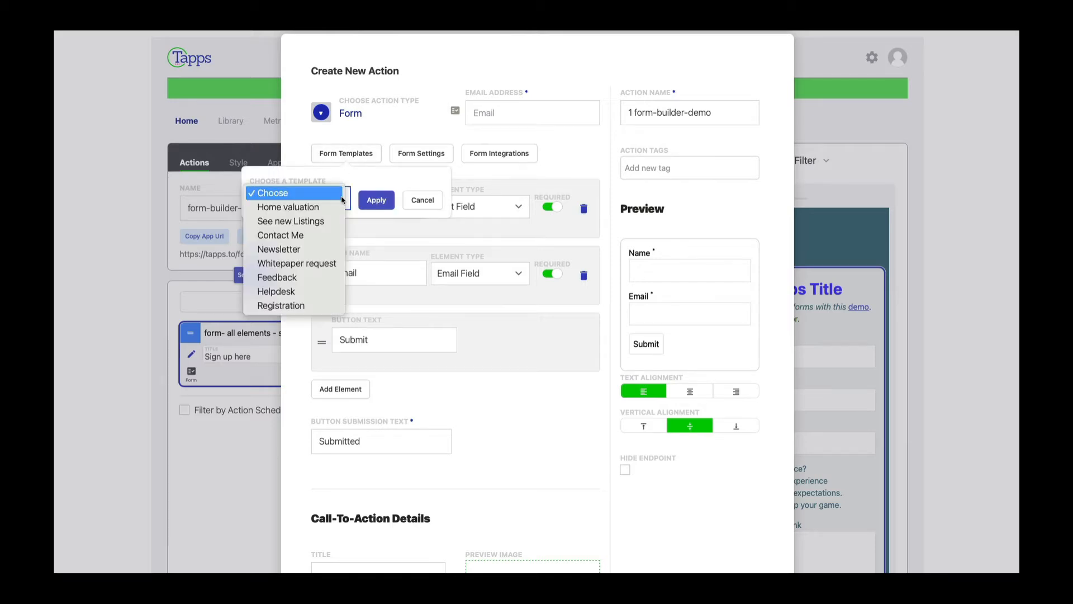
pyautogui.click(327, 264)
pyautogui.click(379, 201)
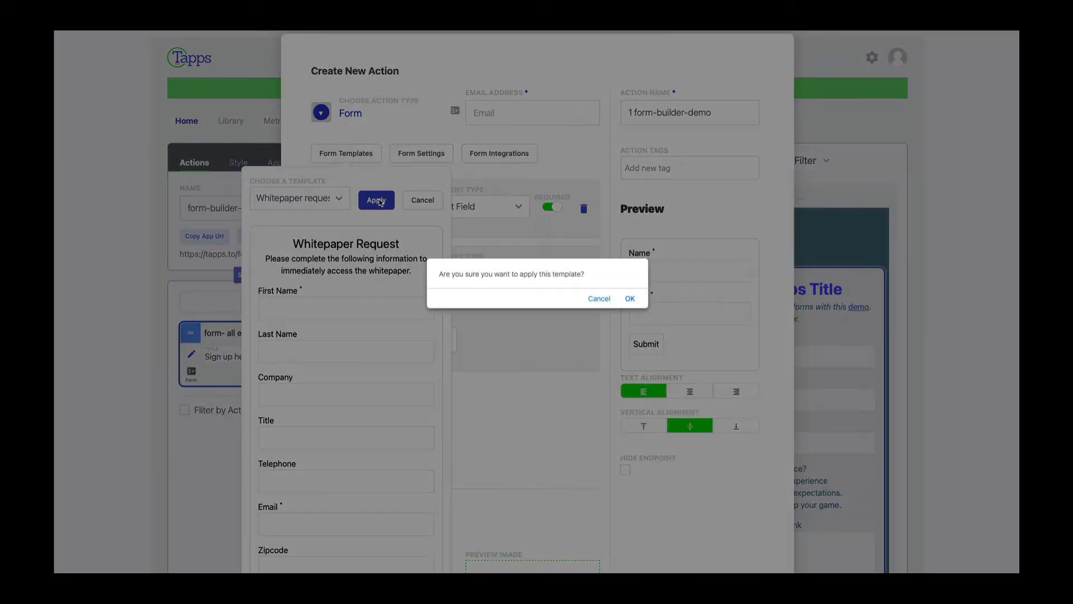
pyautogui.click(631, 299)
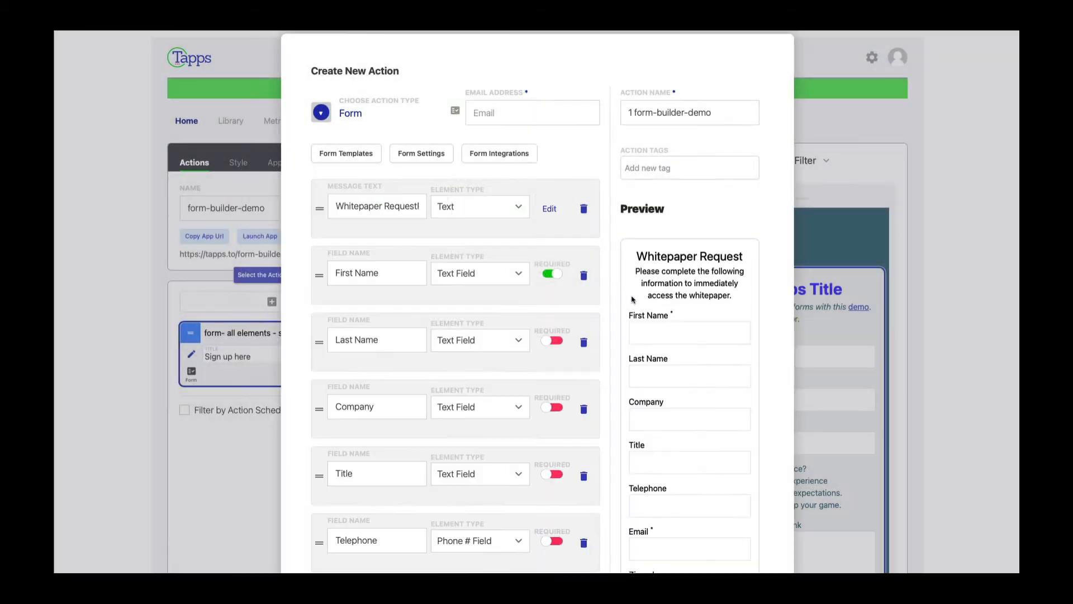
# Look over the template's elements and delete the Last Name field
pyautogui.scroll(-7, 551, 270)
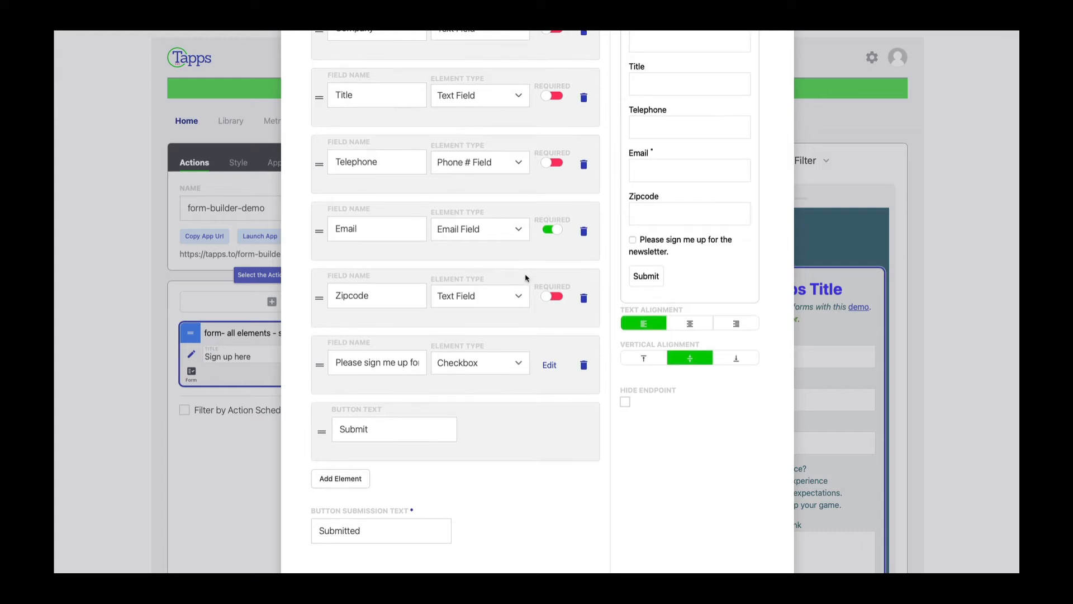
pyautogui.scroll(7, 526, 277)
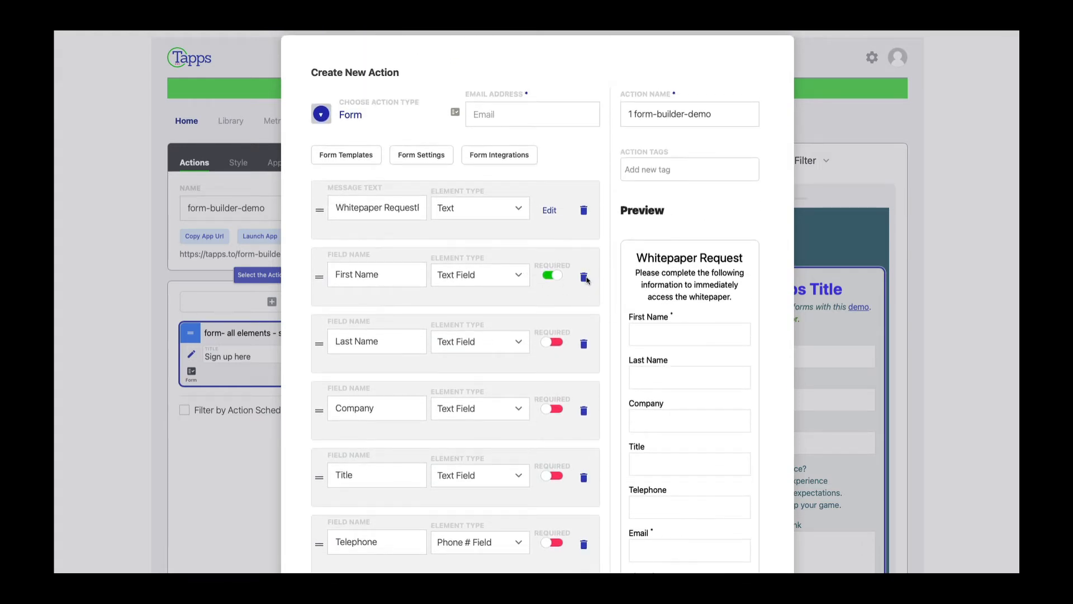
pyautogui.click(587, 345)
# Add a blank element, place it between the Email and Zipcode fields, and cancel the creation of the new action
pyautogui.scroll(-10, 506, 343)
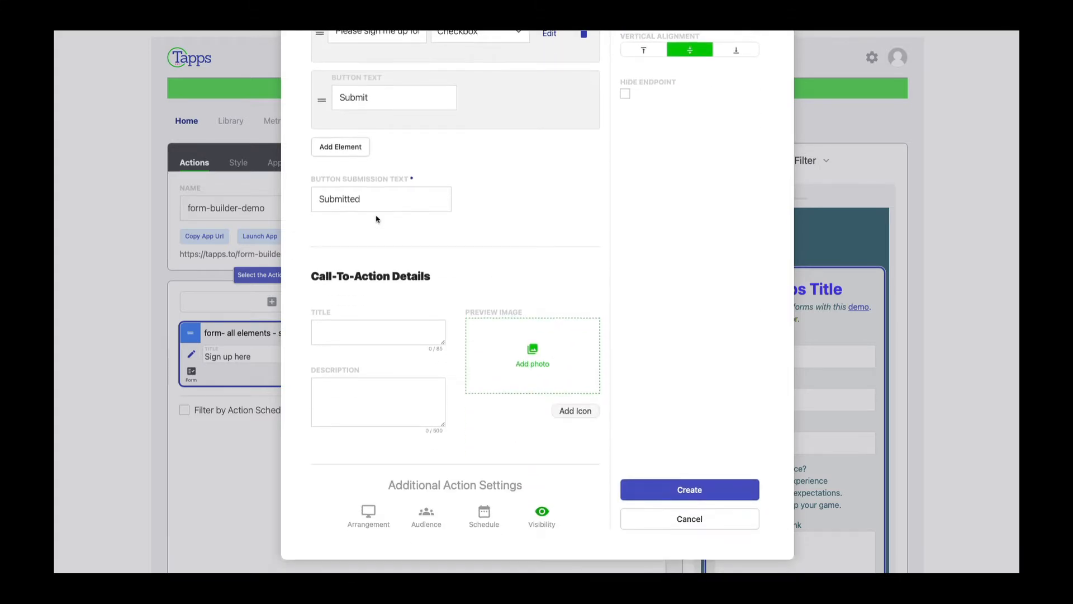
pyautogui.scroll(3, 372, 208)
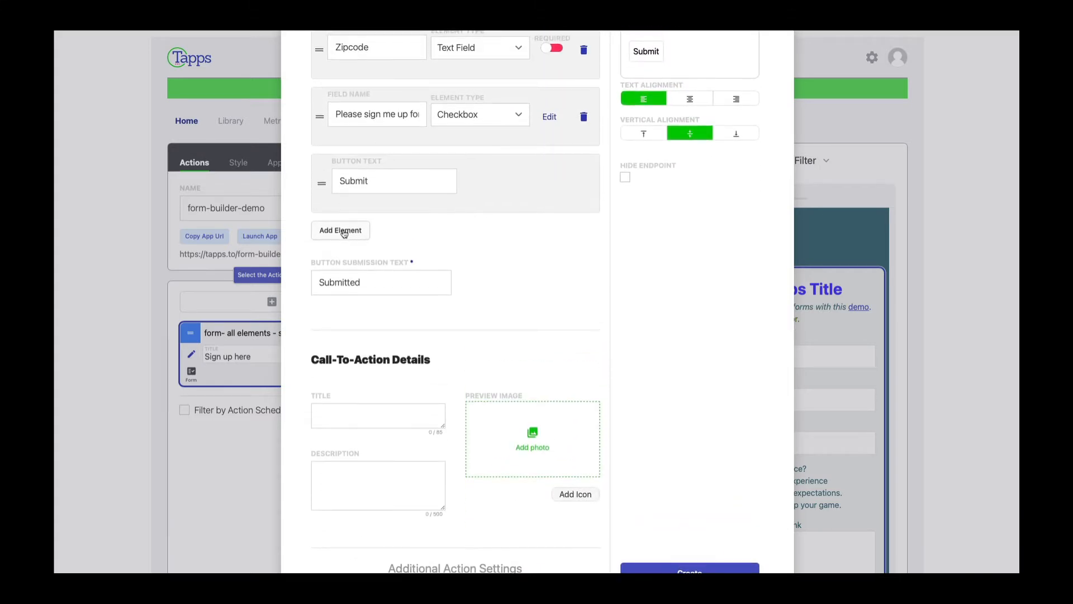
pyautogui.click(343, 230)
pyautogui.moveTo(319, 251); pyautogui.dragTo(332, 67)
pyautogui.scroll(10, 438, 212)
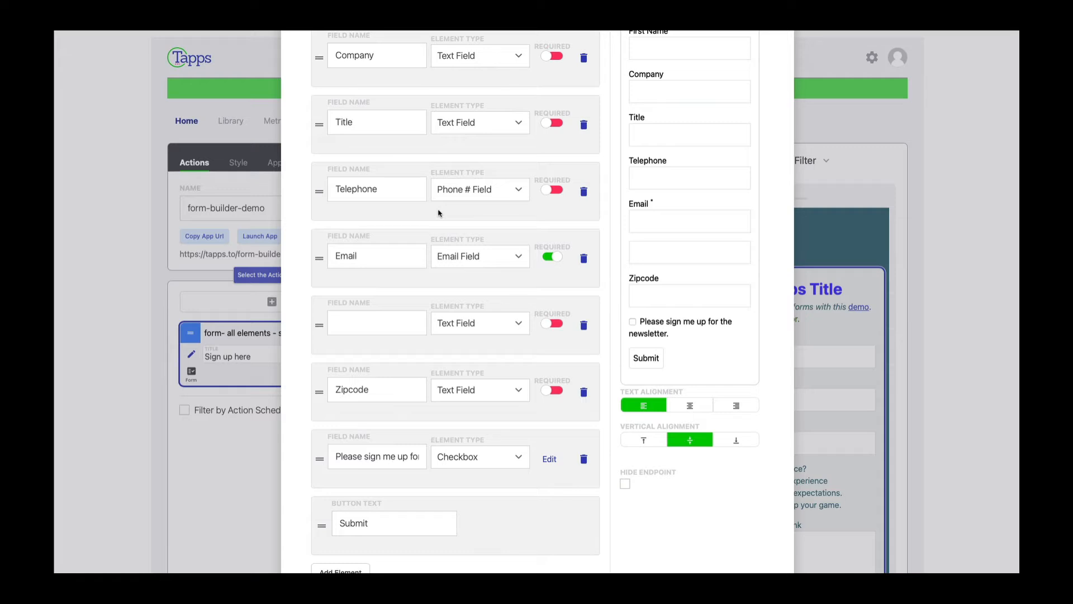
pyautogui.scroll(-10, 446, 243)
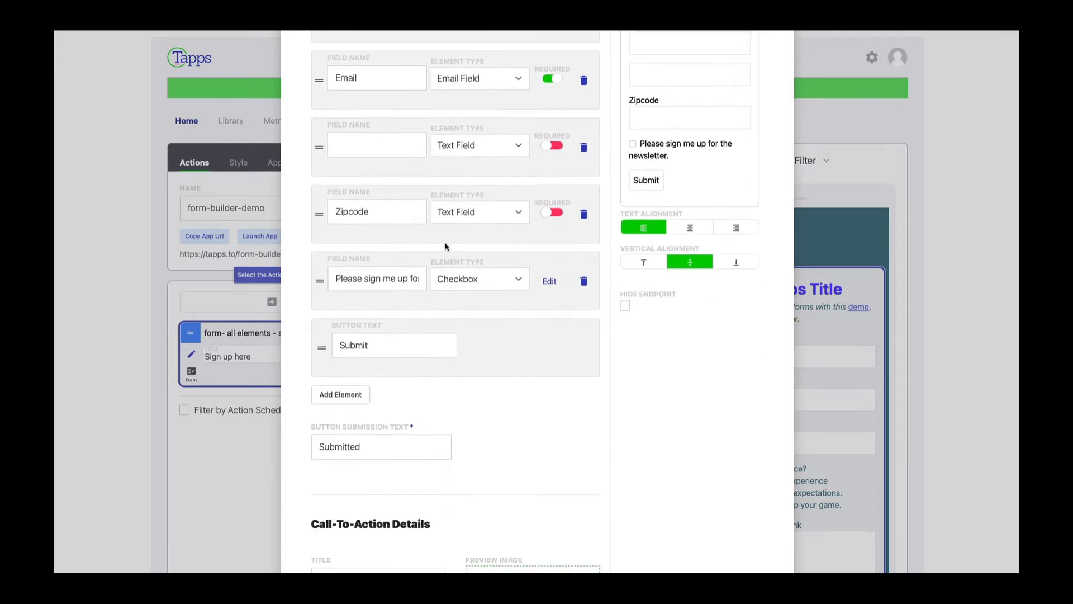
pyautogui.click(683, 520)
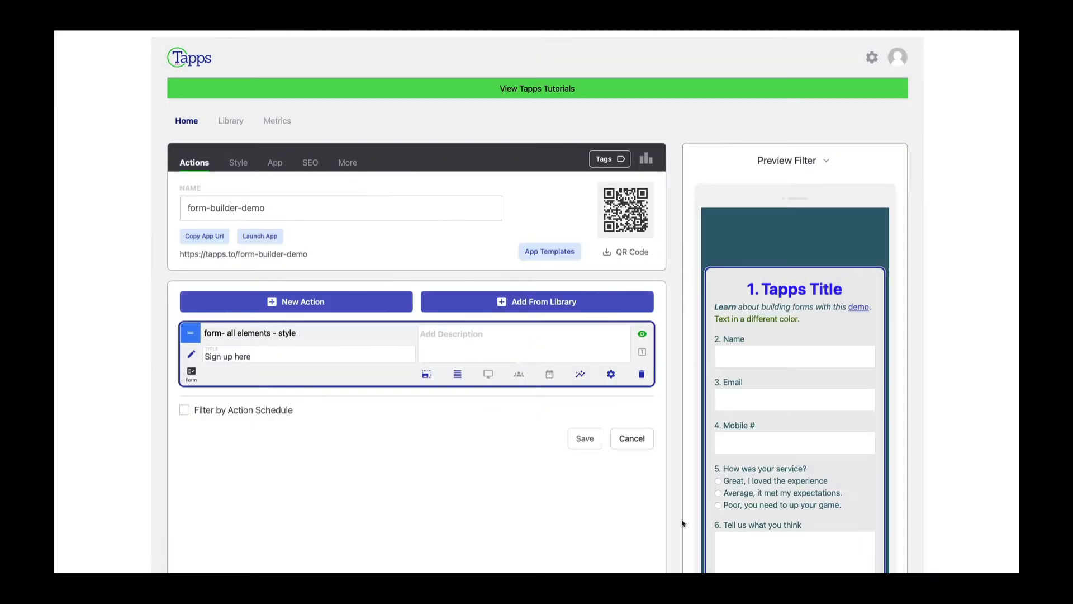
# Open the existing "form- all elements - style" action for editing and view the formatting options of its title text element
pyautogui.click(193, 355)
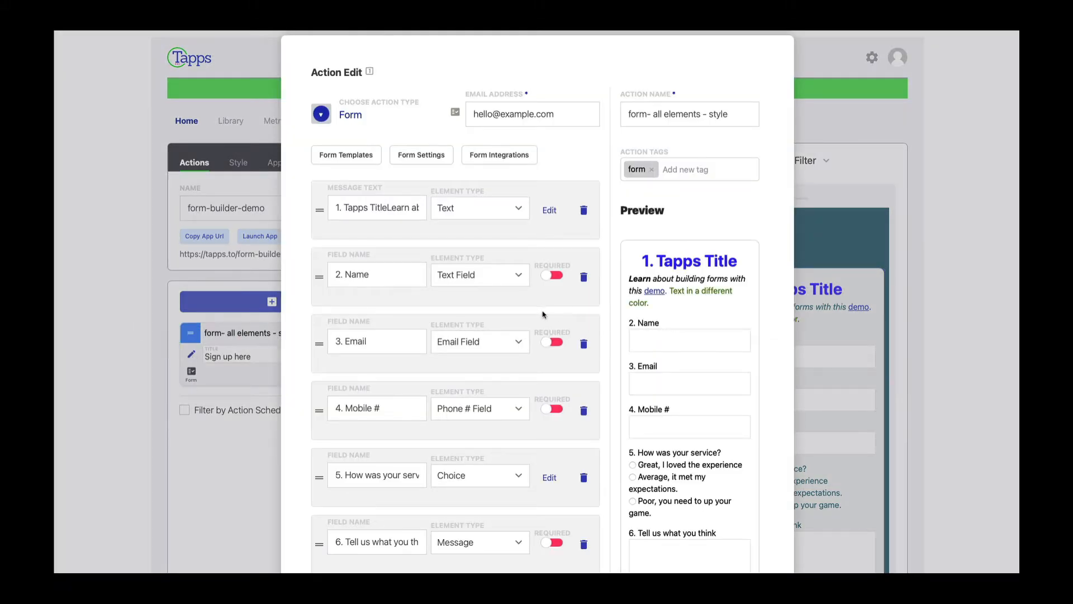
pyautogui.scroll(-2, 539, 307)
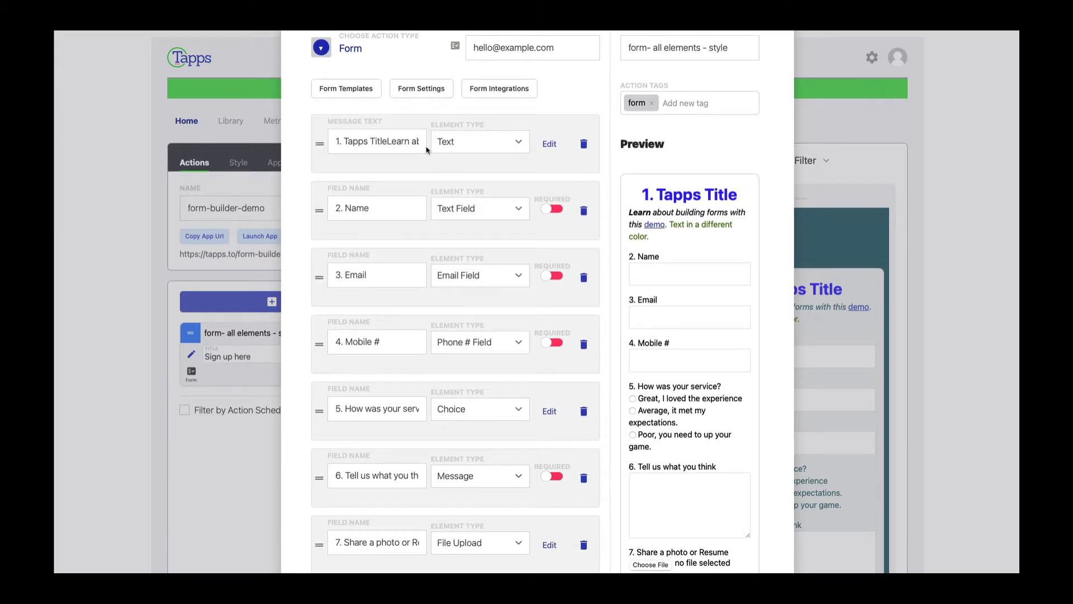
pyautogui.scroll(-2, 428, 178)
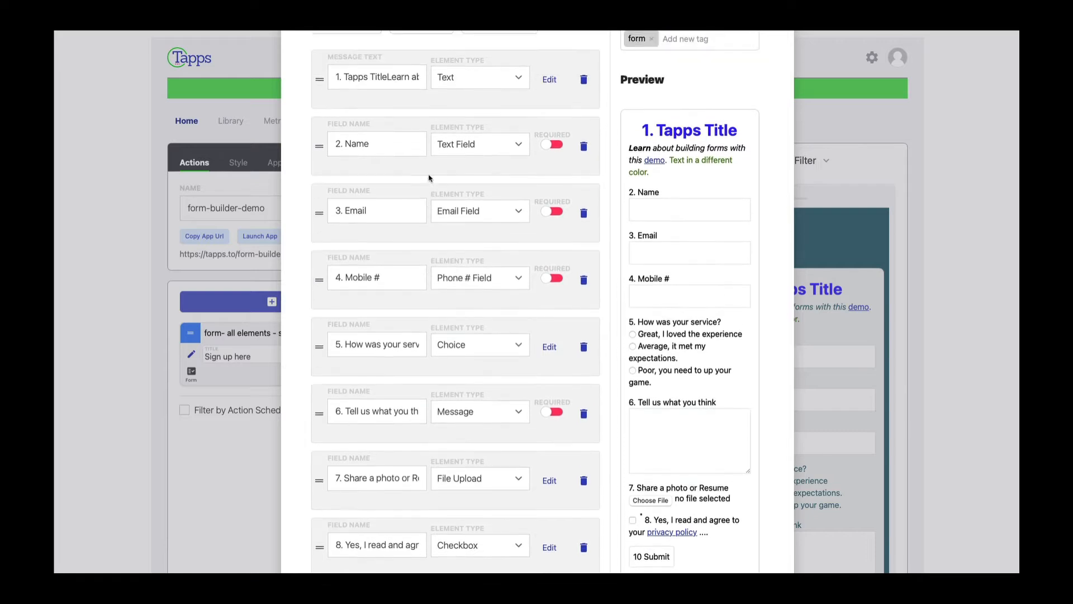
pyautogui.scroll(4, 429, 178)
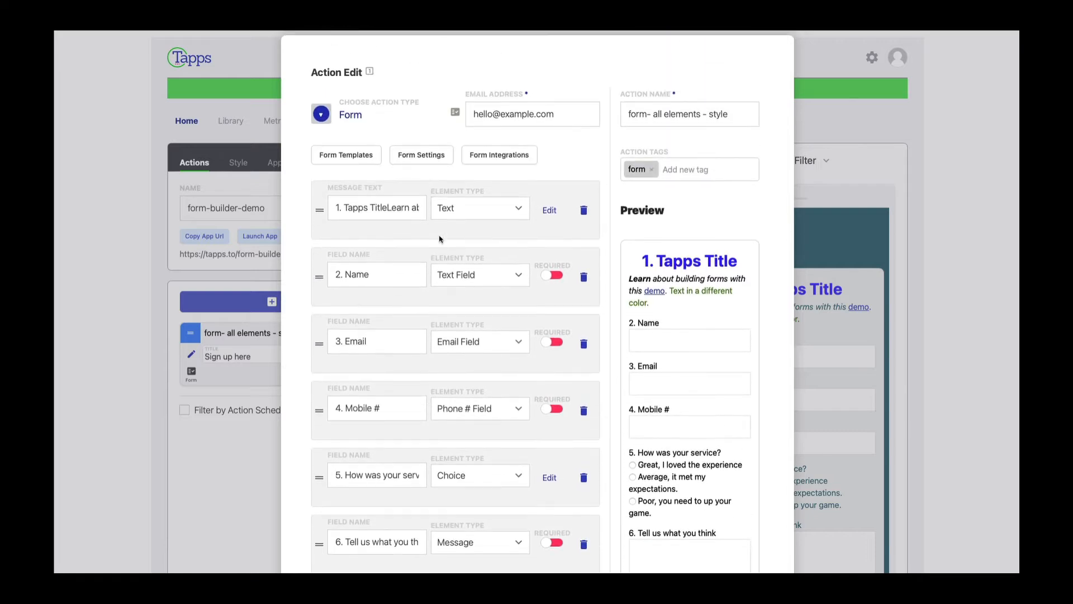
pyautogui.click(551, 211)
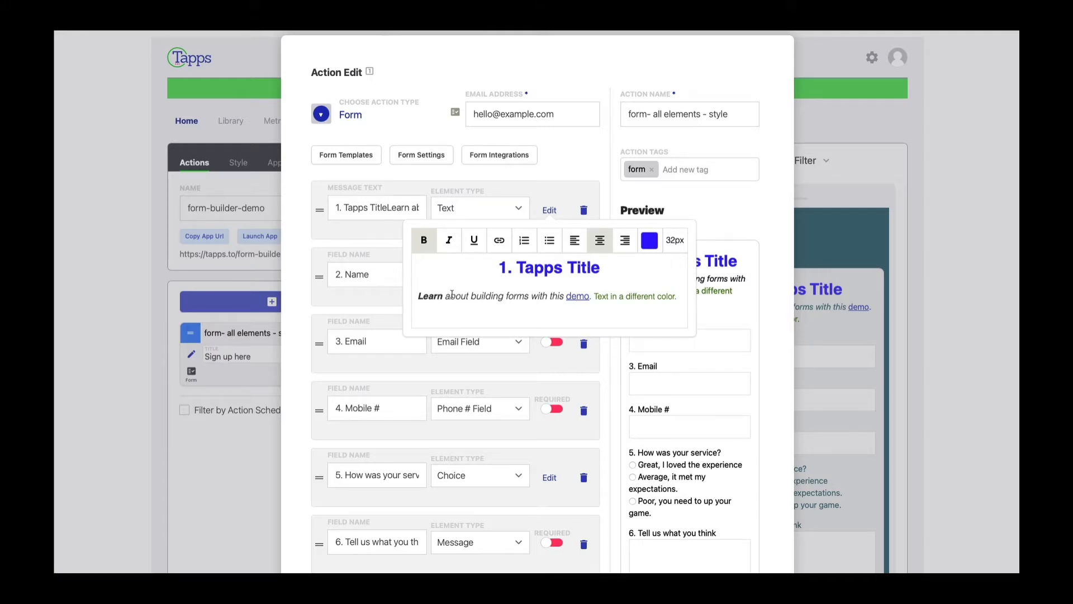
pyautogui.click(352, 234)
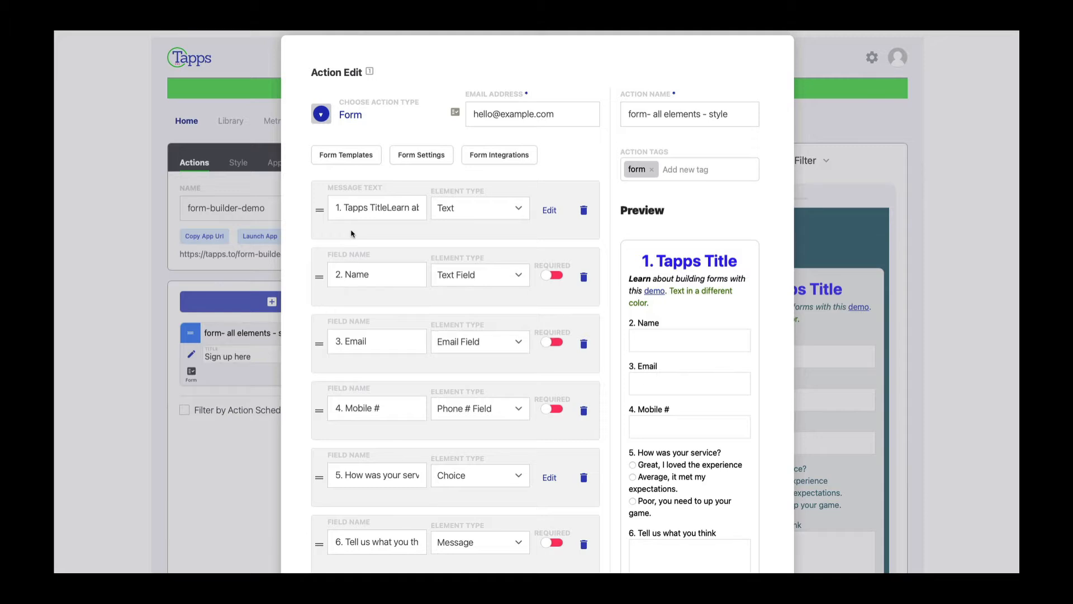
# Try adding two blank choices to the "5. How was your service?" field and remove them again
pyautogui.scroll(-3, 352, 234)
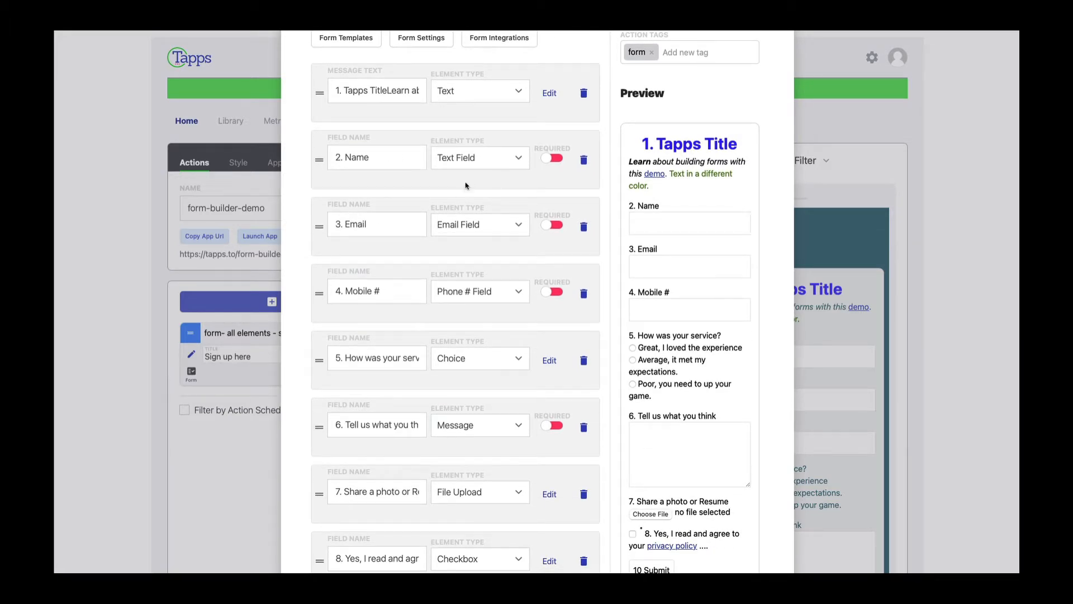
pyautogui.scroll(-1, 464, 188)
pyautogui.scroll(-1, 464, 191)
pyautogui.scroll(-3, 465, 196)
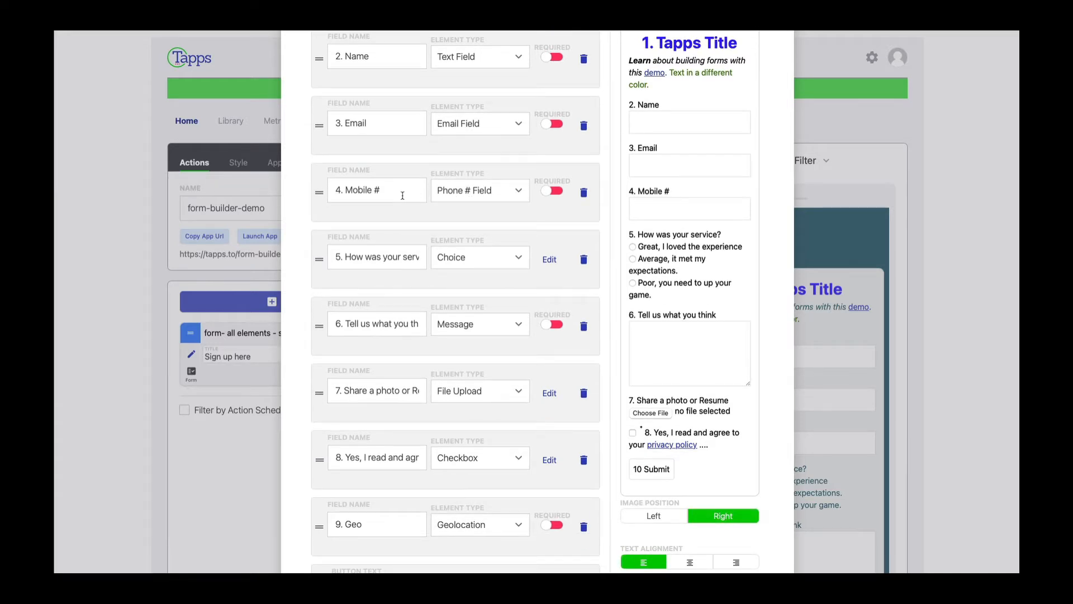
pyautogui.scroll(-3, 403, 195)
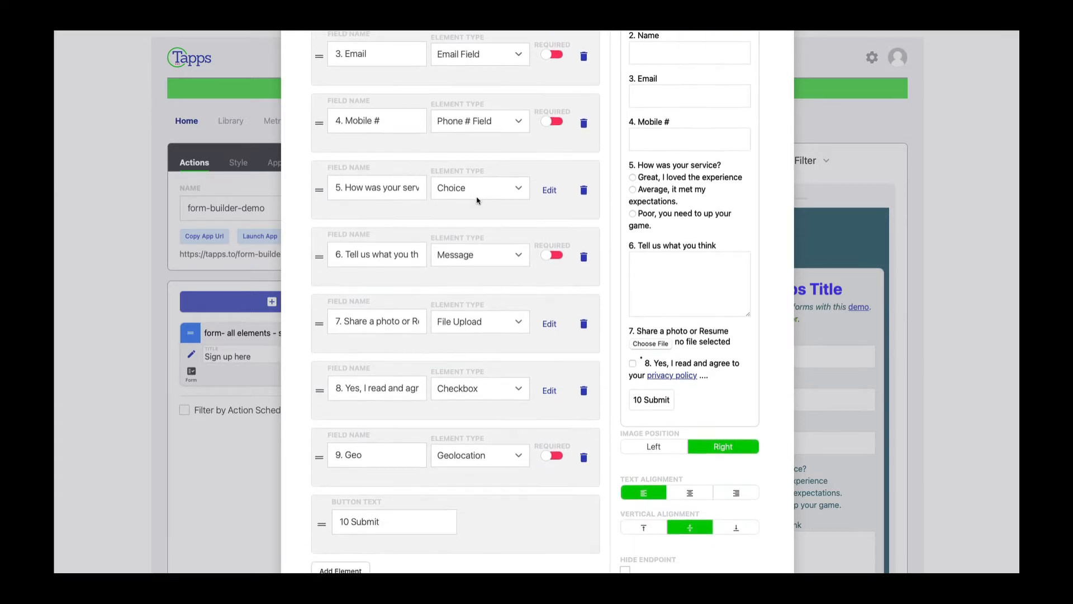
pyautogui.click(549, 191)
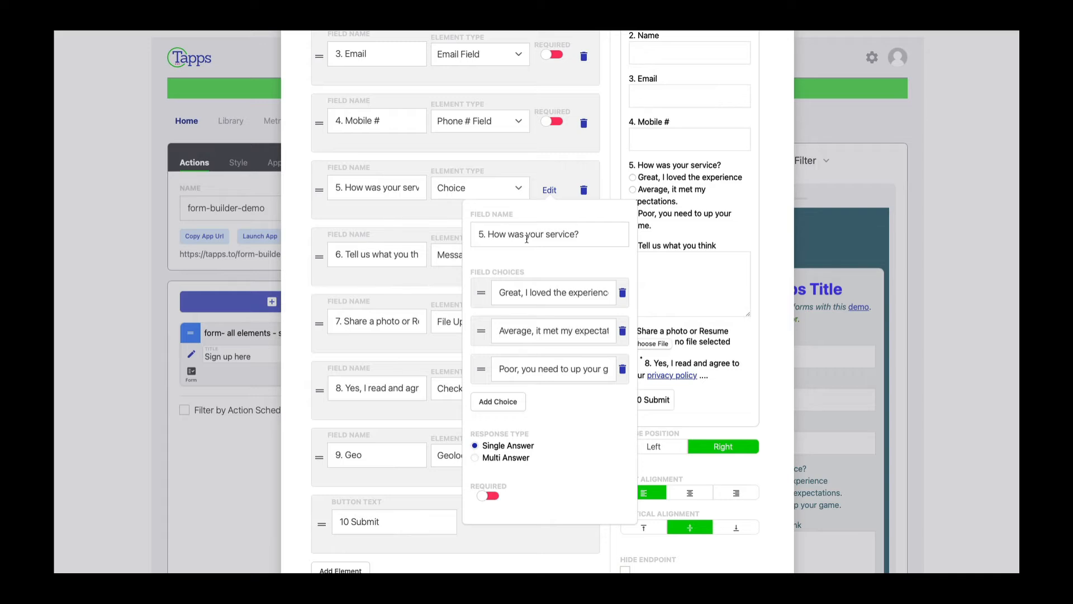
pyautogui.click(507, 404)
pyautogui.click(509, 445)
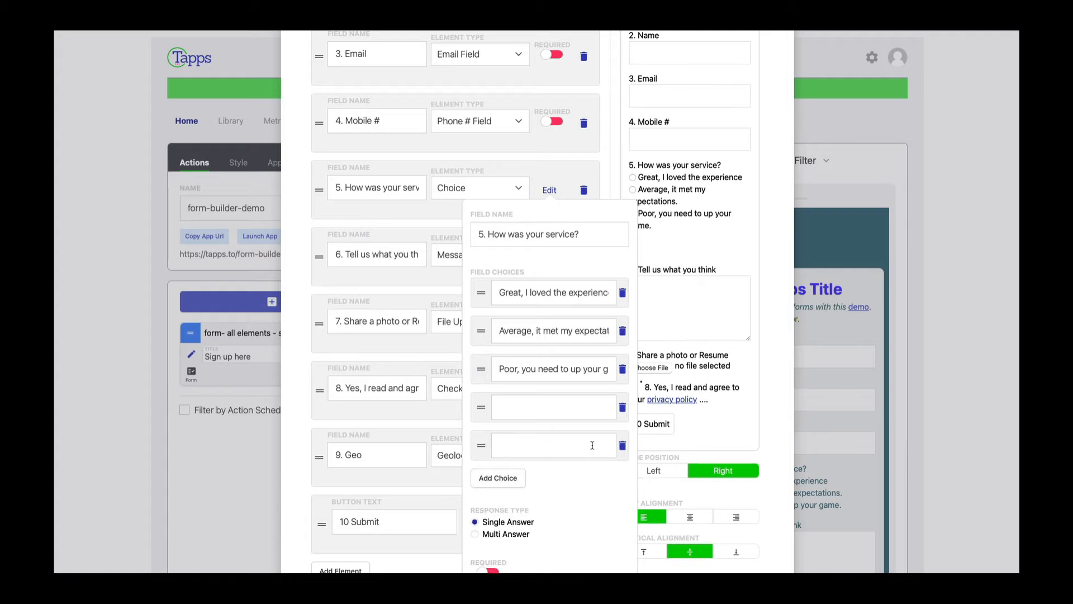
pyautogui.click(623, 446)
pyautogui.click(623, 407)
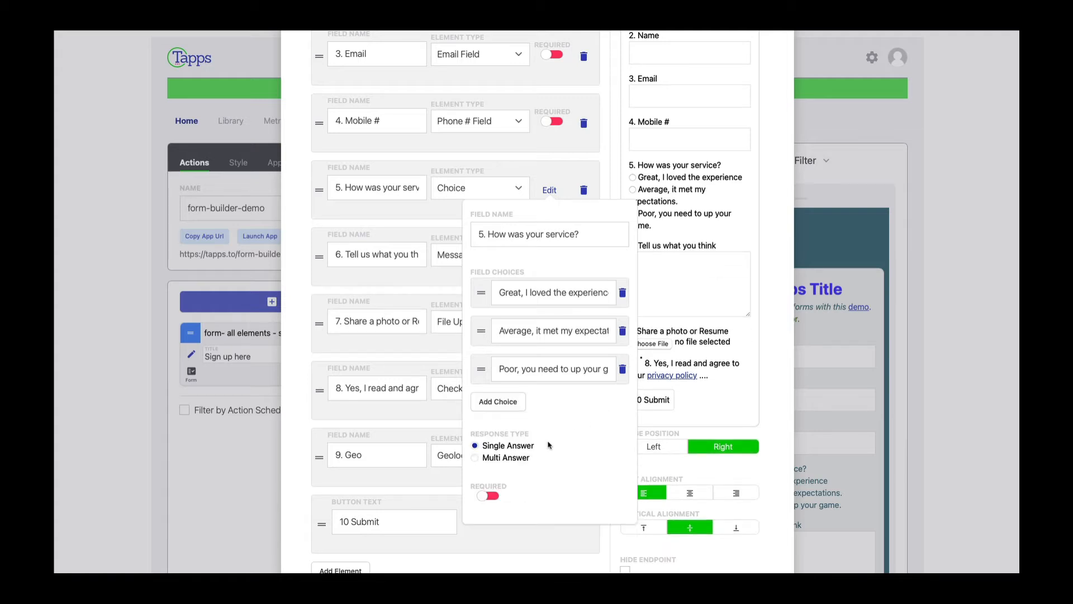
pyautogui.click(433, 218)
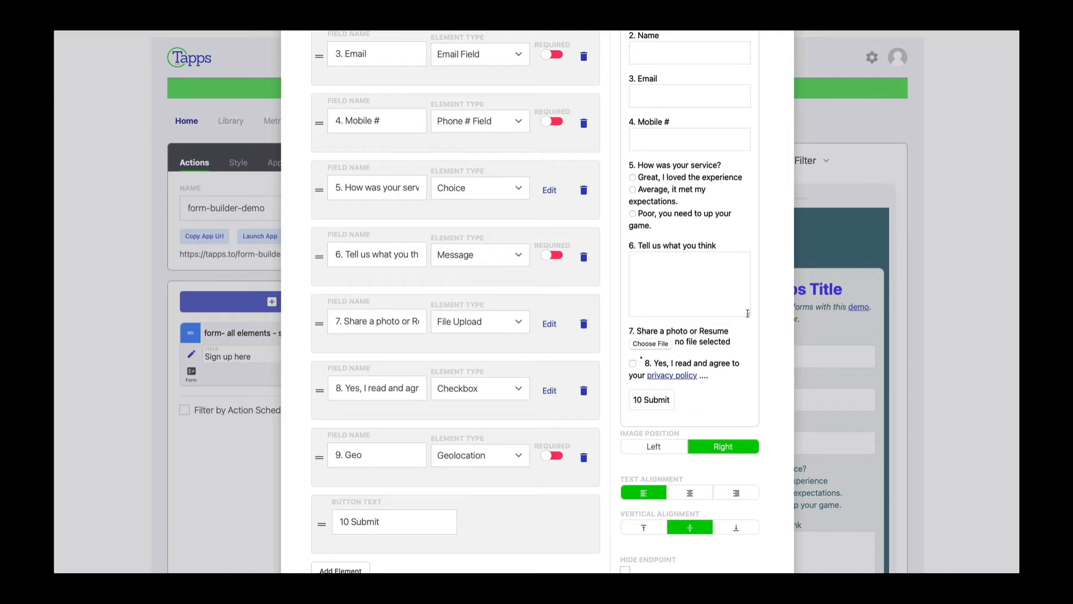
# Try resizing the "6. Tell us what you think" message box in the preview and look at the File Upload element
pyautogui.moveTo(747, 314)
pyautogui.mouseDown()
pyautogui.moveTo(741, 396)
pyautogui.moveTo(741, 299)
pyautogui.mouseUp()
pyautogui.scroll(-2, 490, 322)
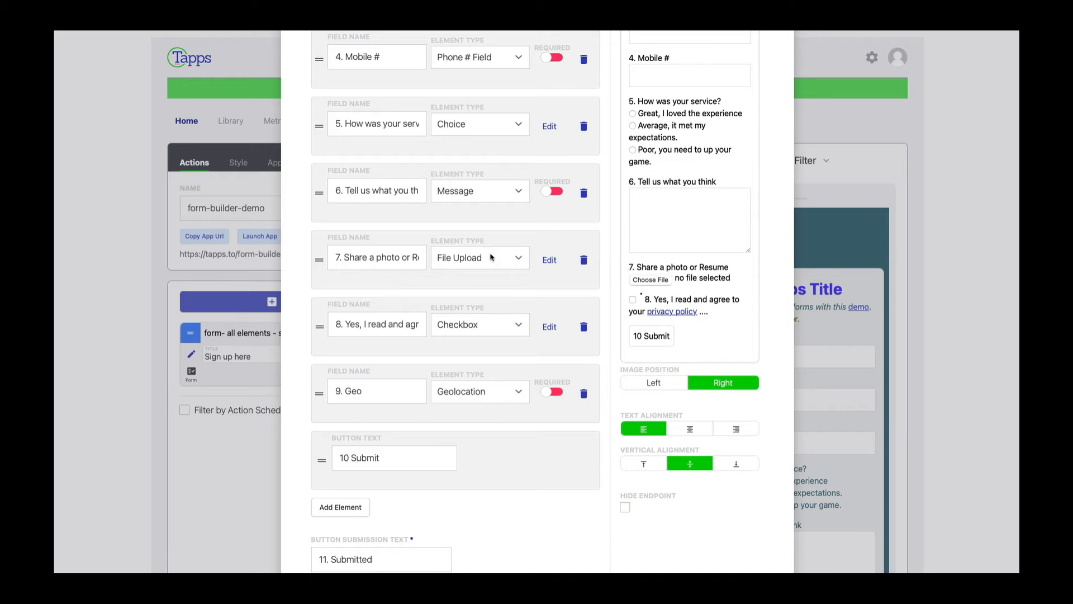
# View the settings of the "7. Share a photo or Resume" file upload and the "8. Yes, I read and agree" checkbox elements
pyautogui.click(548, 260)
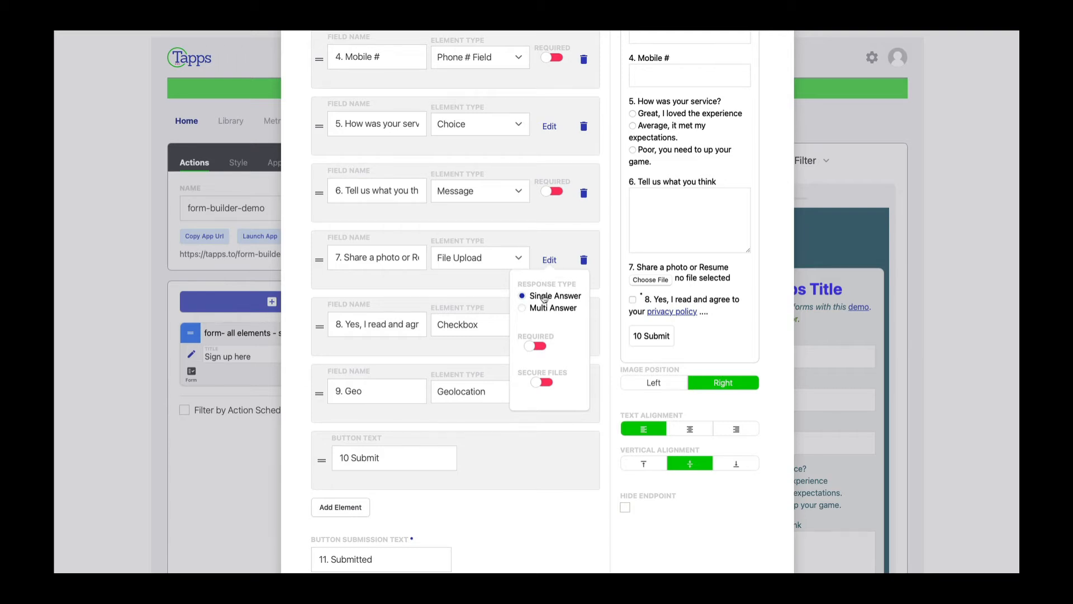
pyautogui.click(503, 281)
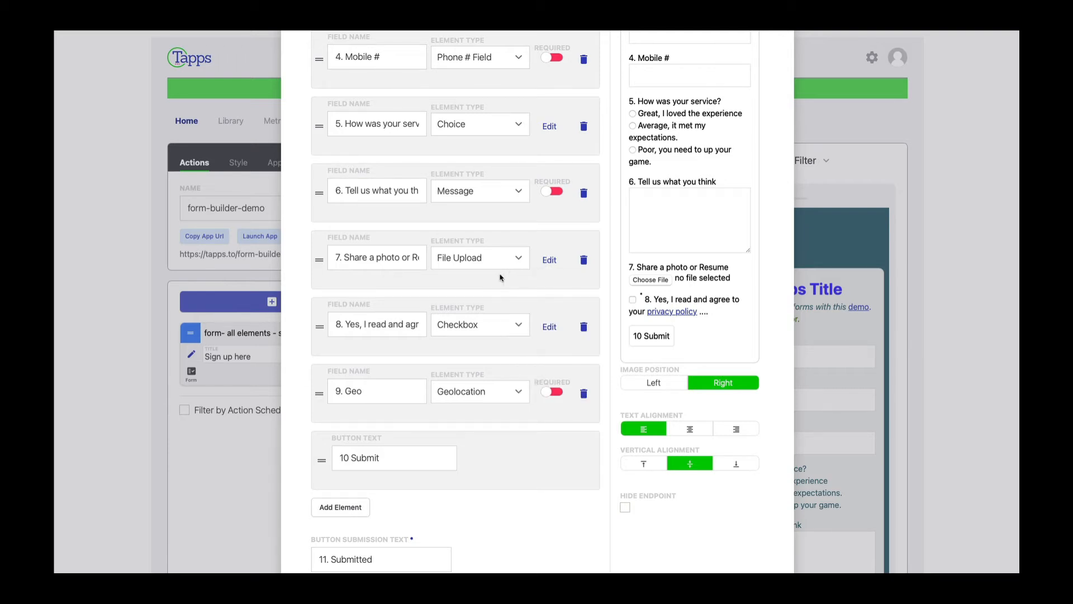
pyautogui.scroll(-1, 500, 278)
pyautogui.scroll(-4, 500, 278)
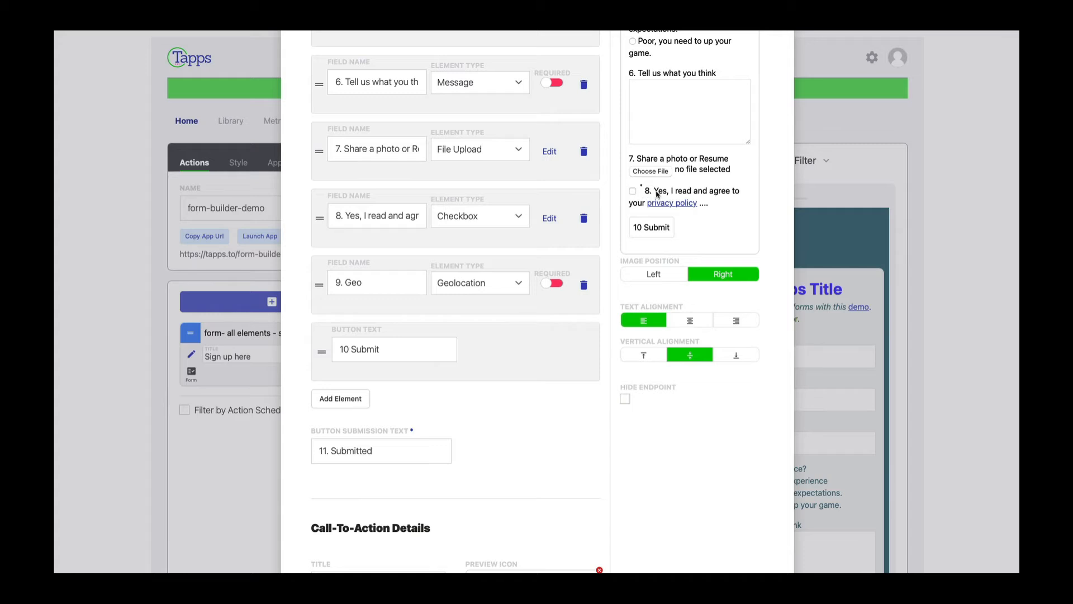
pyautogui.click(550, 218)
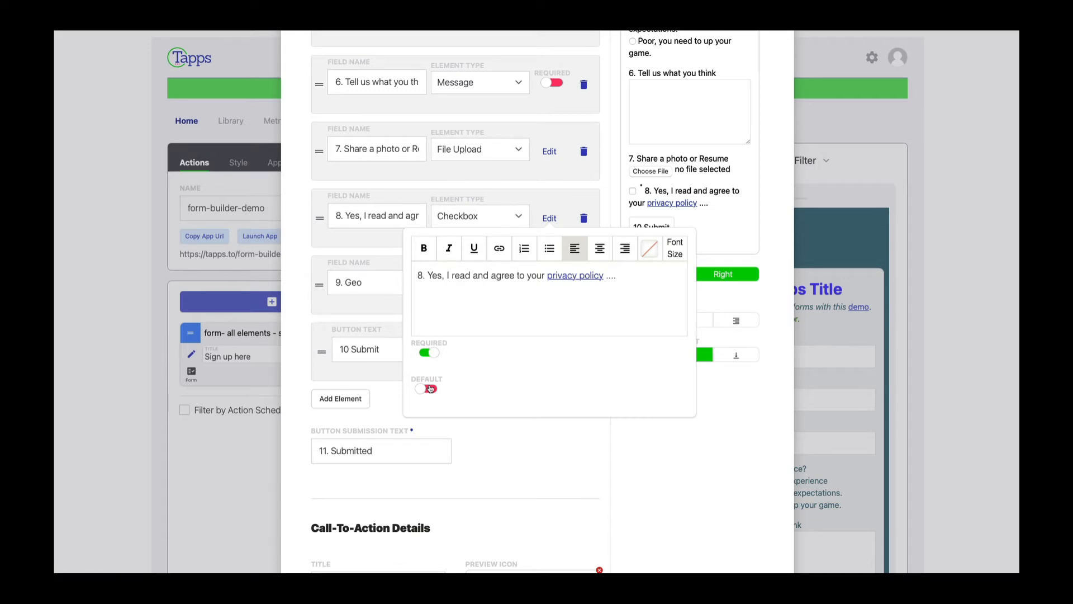
pyautogui.click(556, 201)
# Review the "9. Geo" geolocation element, the submit button text and the button submission text
pyautogui.scroll(-2, 556, 201)
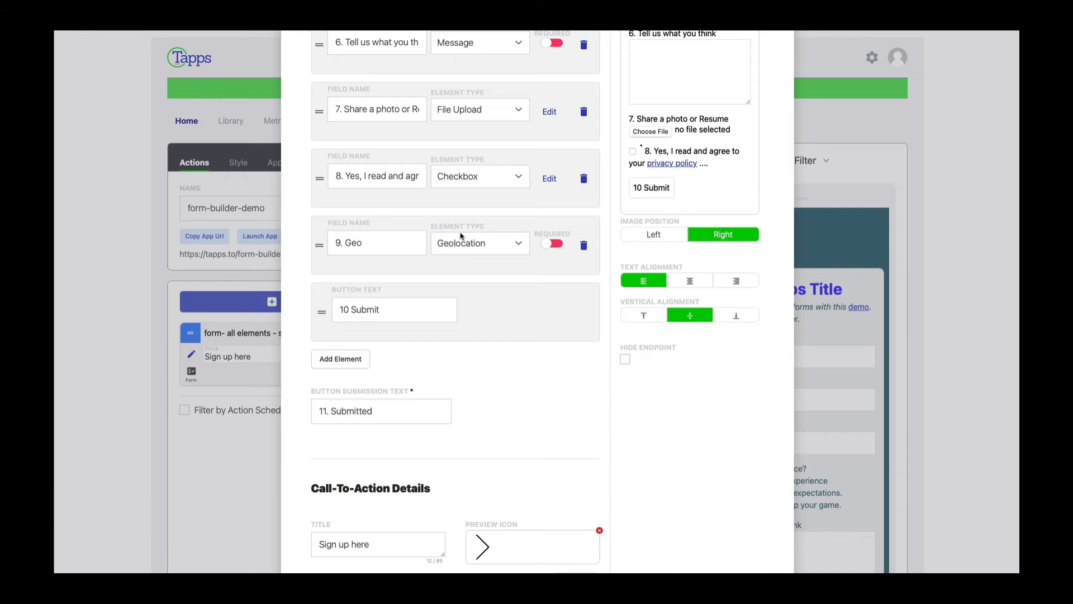
pyautogui.scroll(-5, 462, 236)
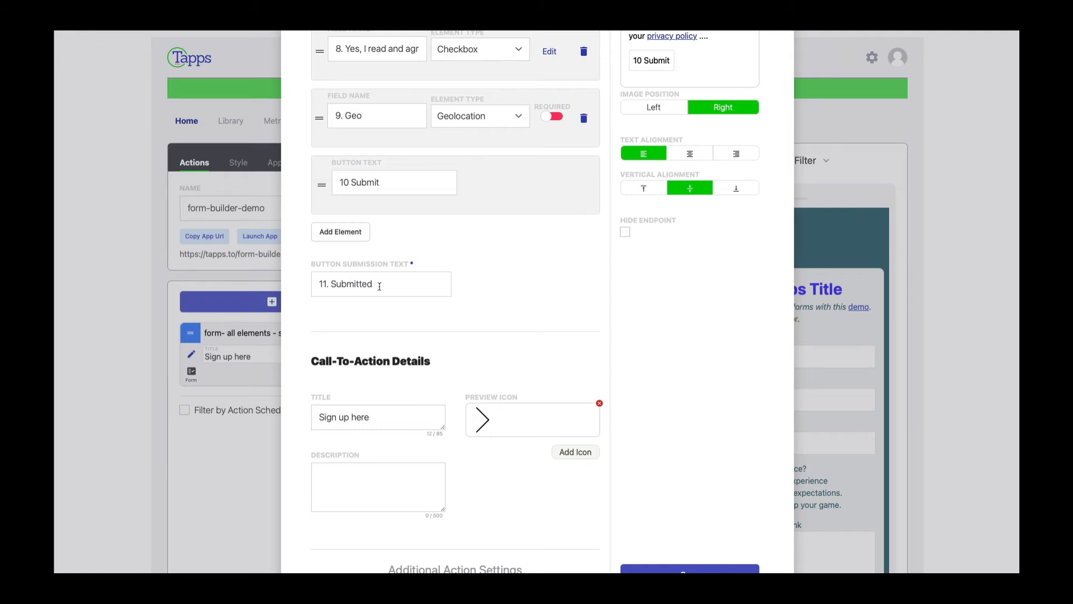
pyautogui.scroll(1, 380, 286)
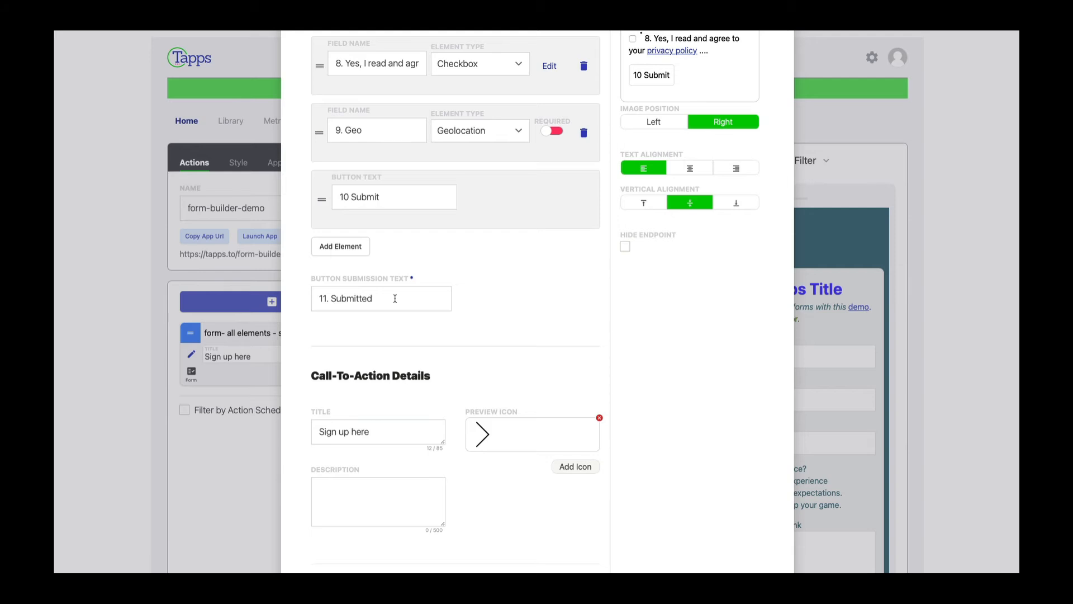
# In the form settings, give the form a custom solid light blue background colour, hex D9E9FA
pyautogui.scroll(15, 395, 299)
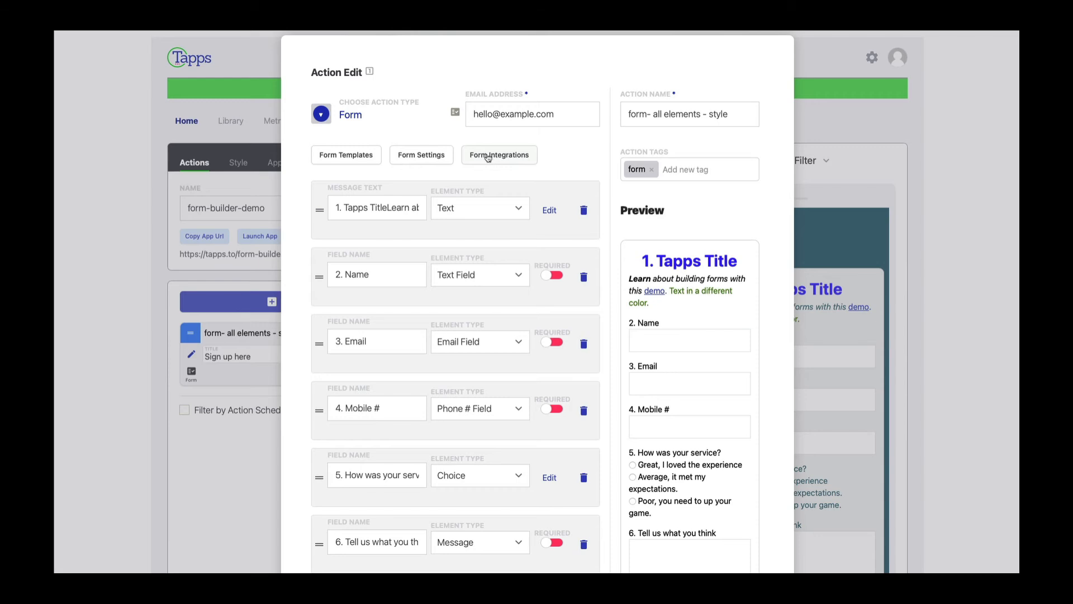
pyautogui.click(413, 157)
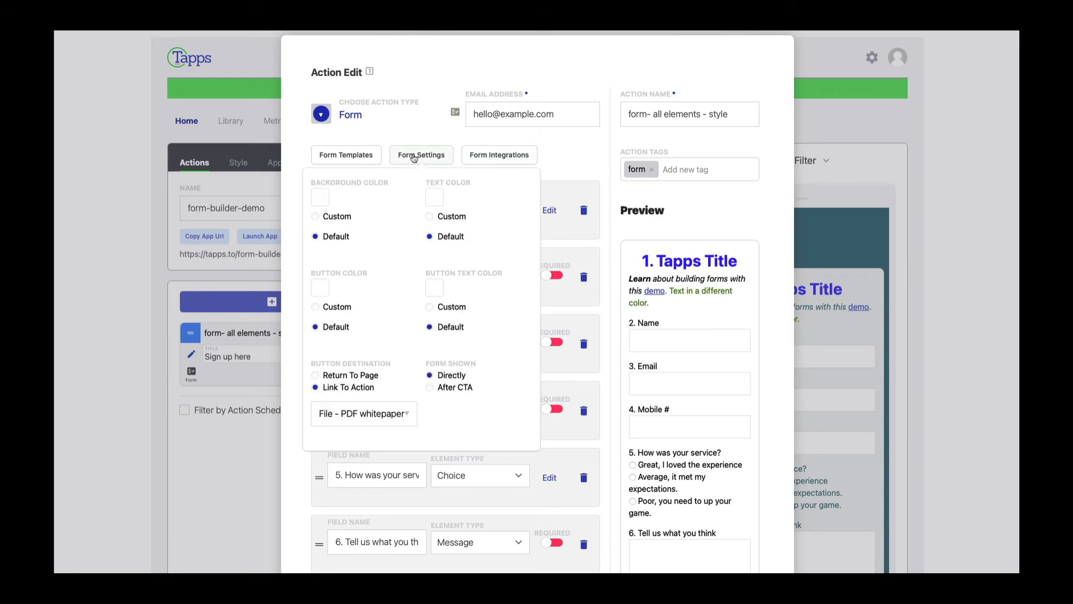
pyautogui.scroll(-1, 413, 157)
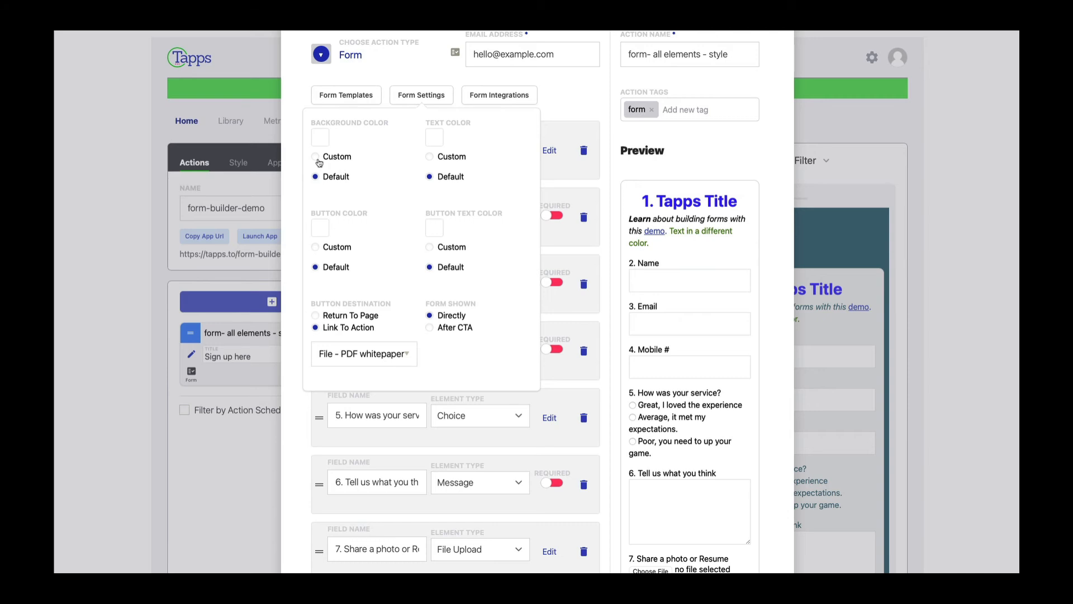
pyautogui.click(317, 159)
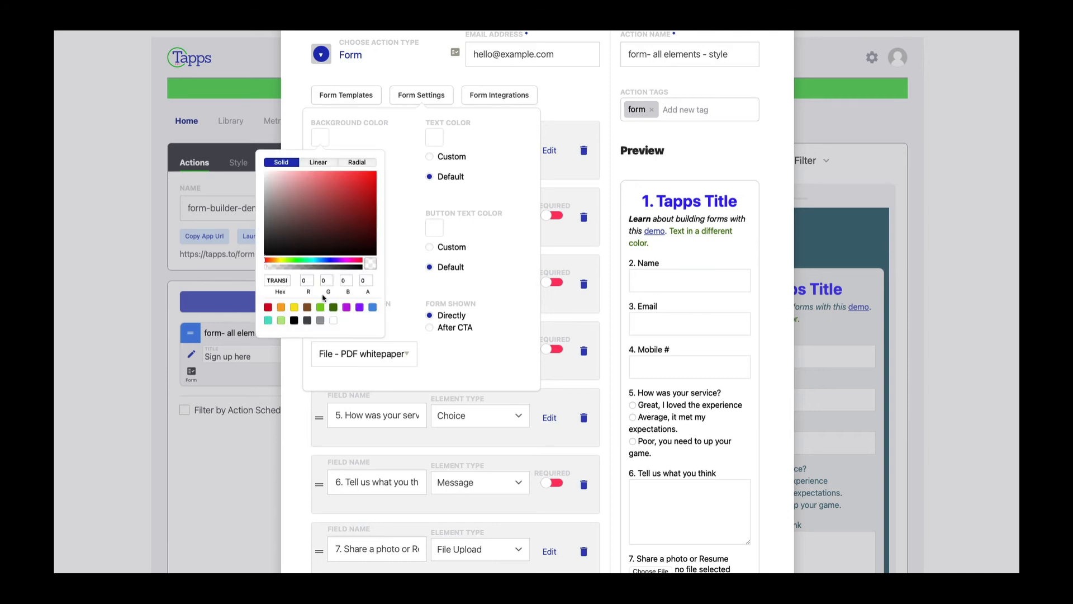
pyautogui.click(372, 307)
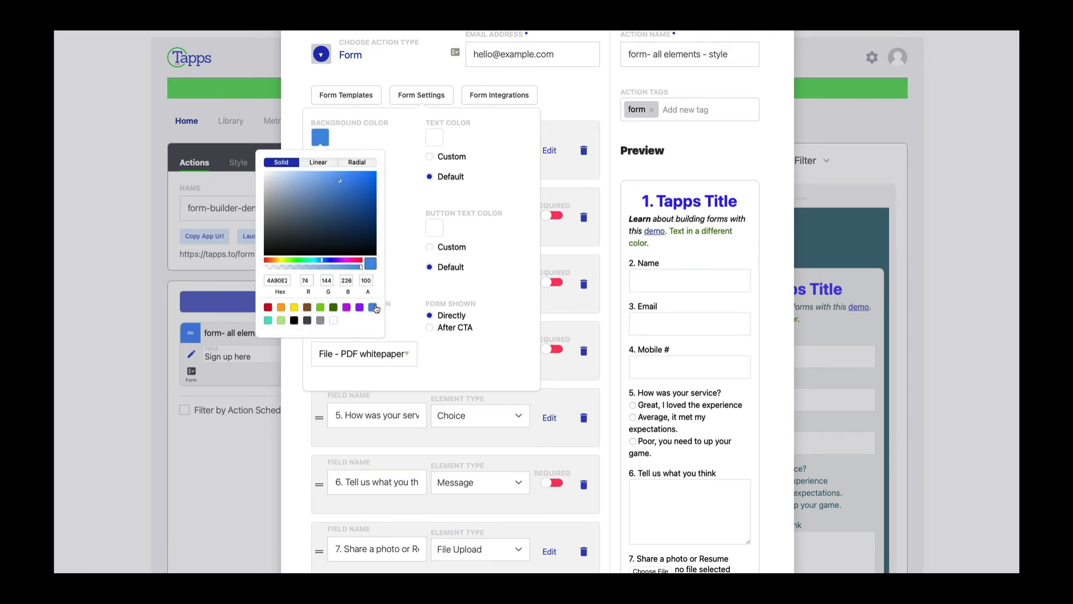
pyautogui.click(281, 176)
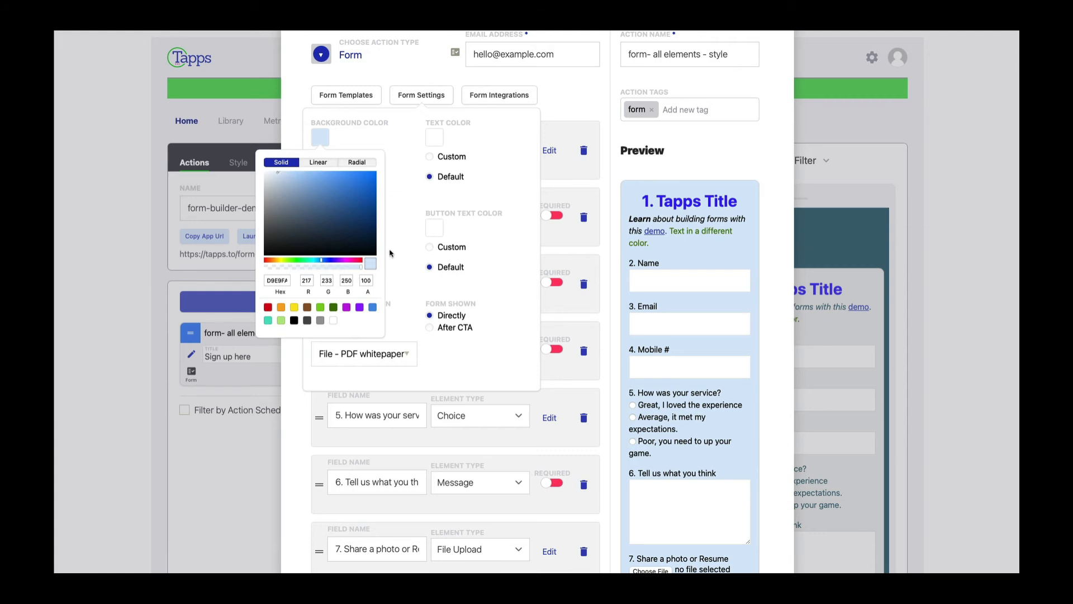
pyautogui.click(485, 186)
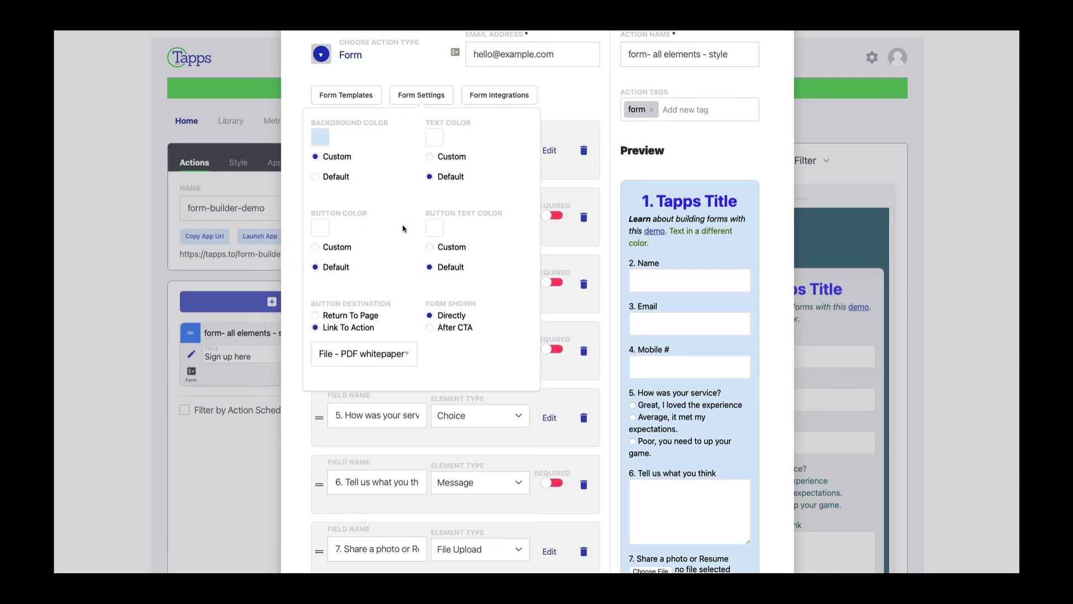
# Browse the actions available as the submit button's link destination and close the list without choosing one
pyautogui.scroll(-2, 391, 232)
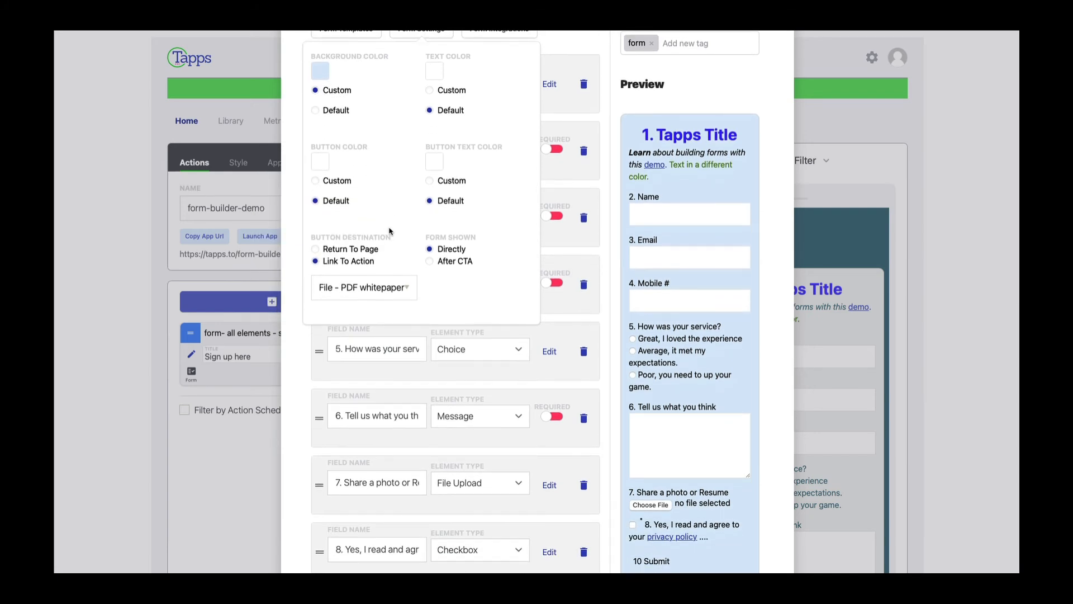
pyautogui.scroll(-1, 389, 232)
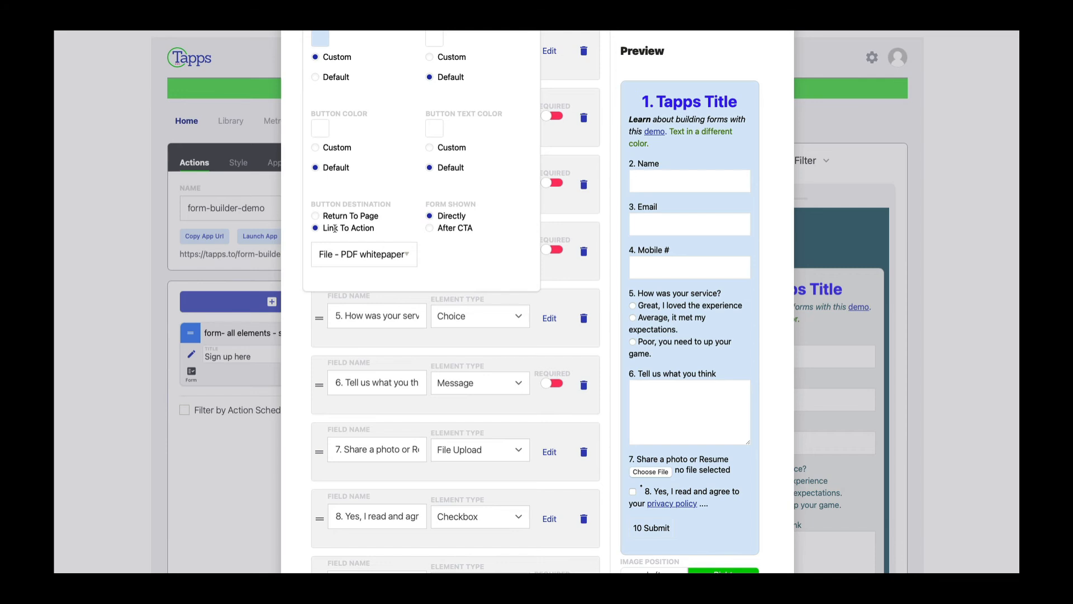
pyautogui.click(386, 257)
pyautogui.scroll(-5, 394, 284)
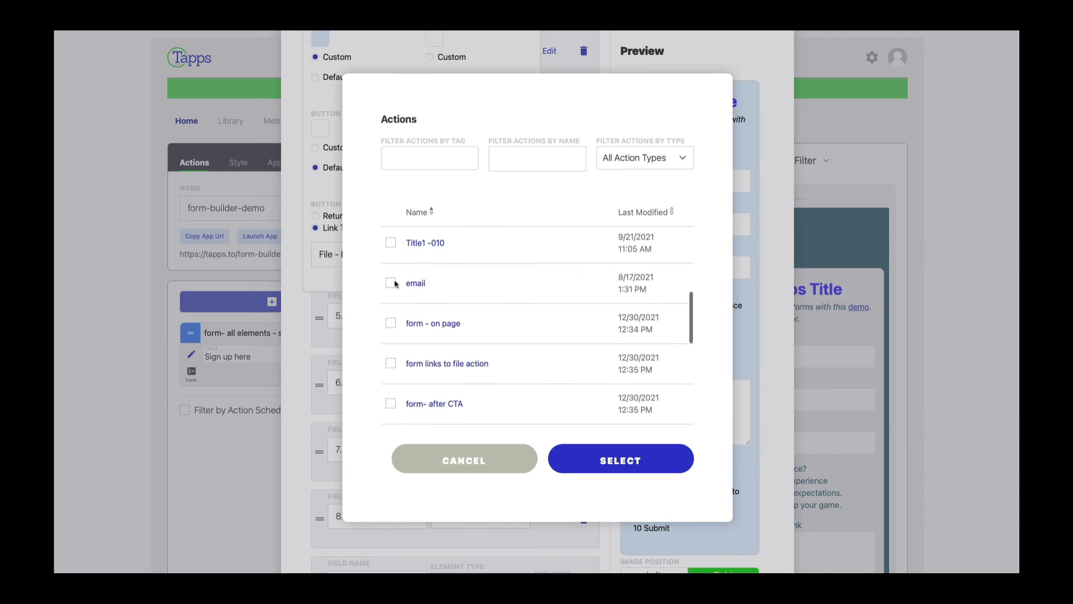
pyautogui.scroll(-6, 394, 284)
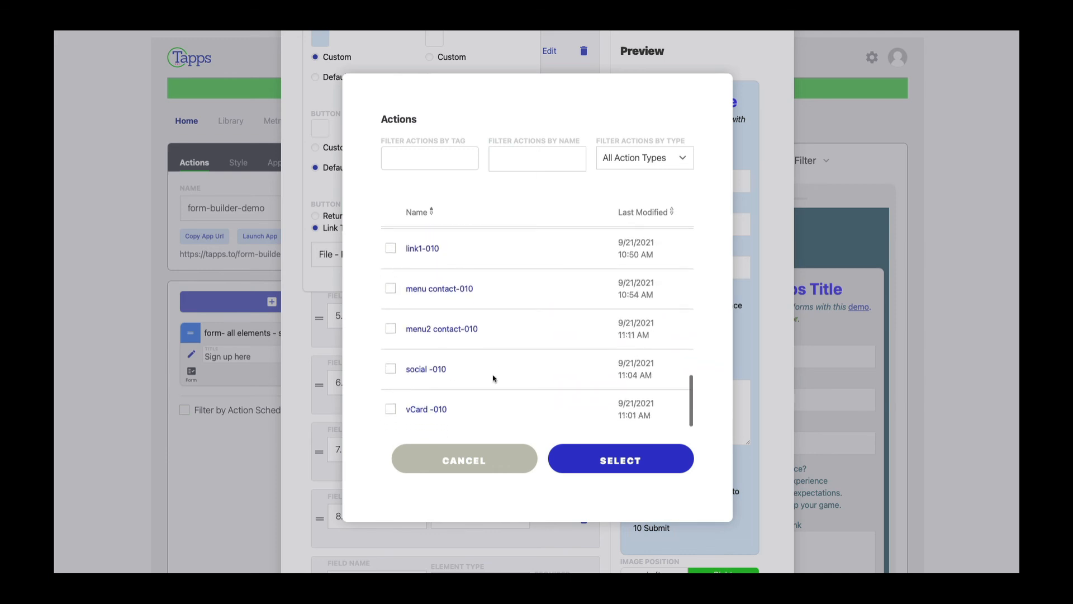
pyautogui.click(463, 457)
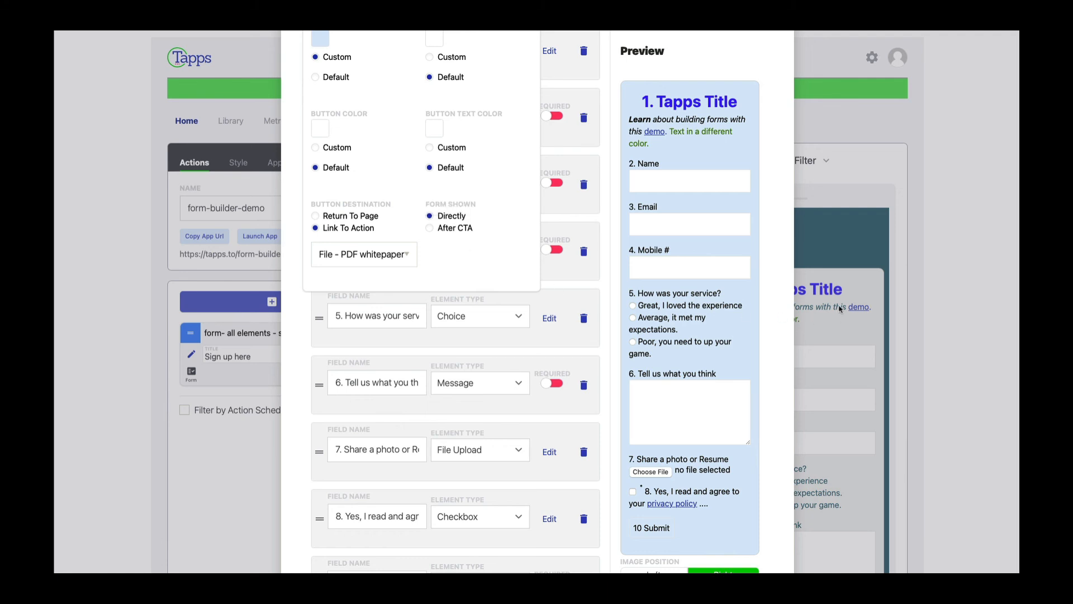
# Set the form to be shown After CTA and save the edited action
pyautogui.scroll(-2, 840, 308)
pyautogui.scroll(2, 840, 308)
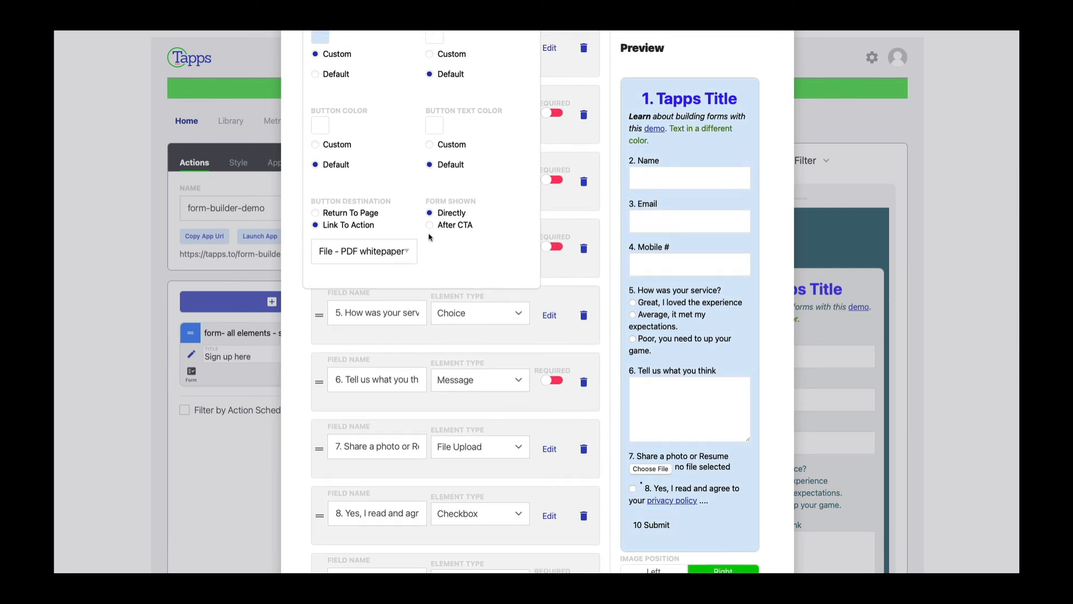
pyautogui.scroll(3, 429, 237)
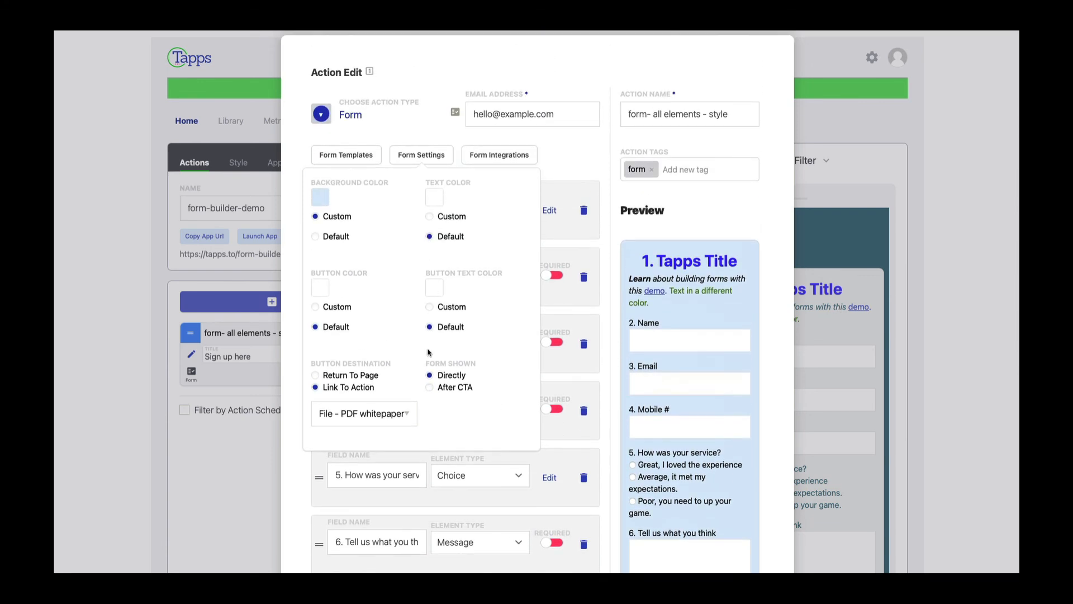
pyautogui.click(430, 388)
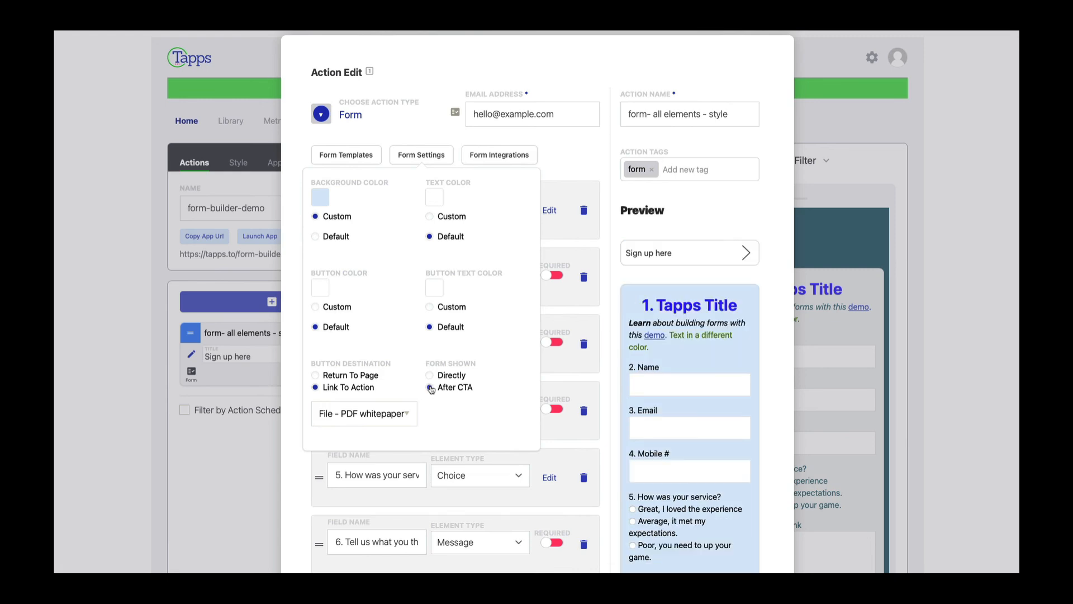
pyautogui.scroll(-15, 471, 407)
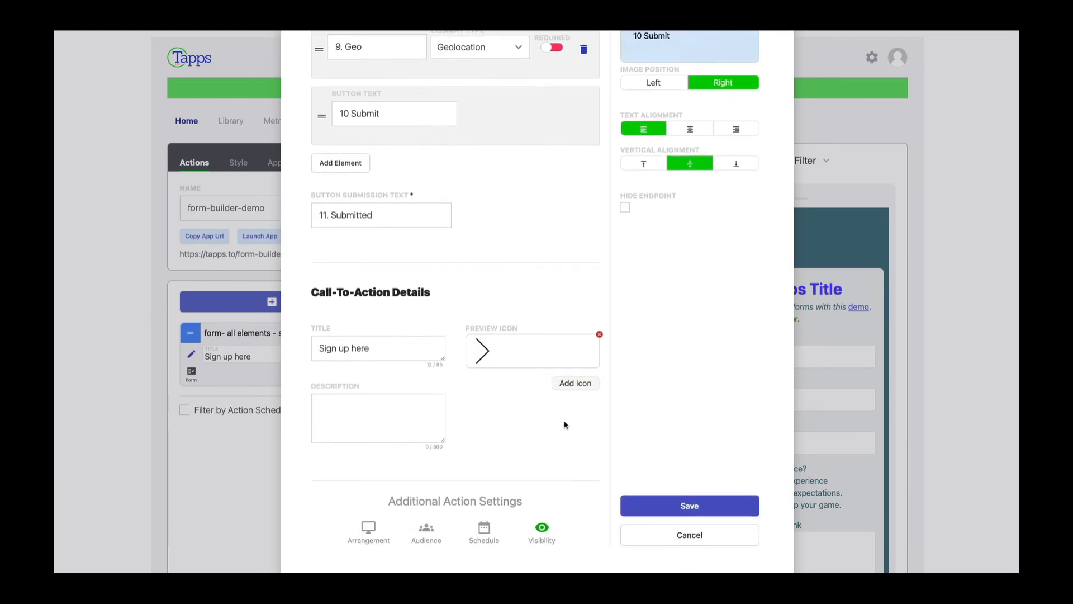
pyautogui.click(670, 488)
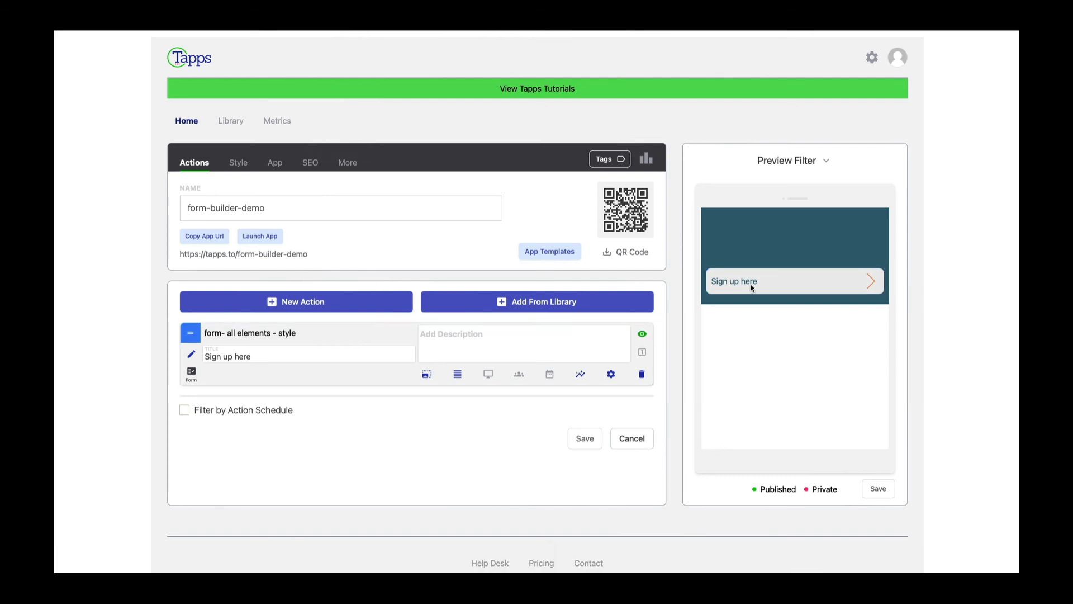
# Launch the form-builder-demo app and open its form through the "Sign up here" call to action
pyautogui.click(255, 239)
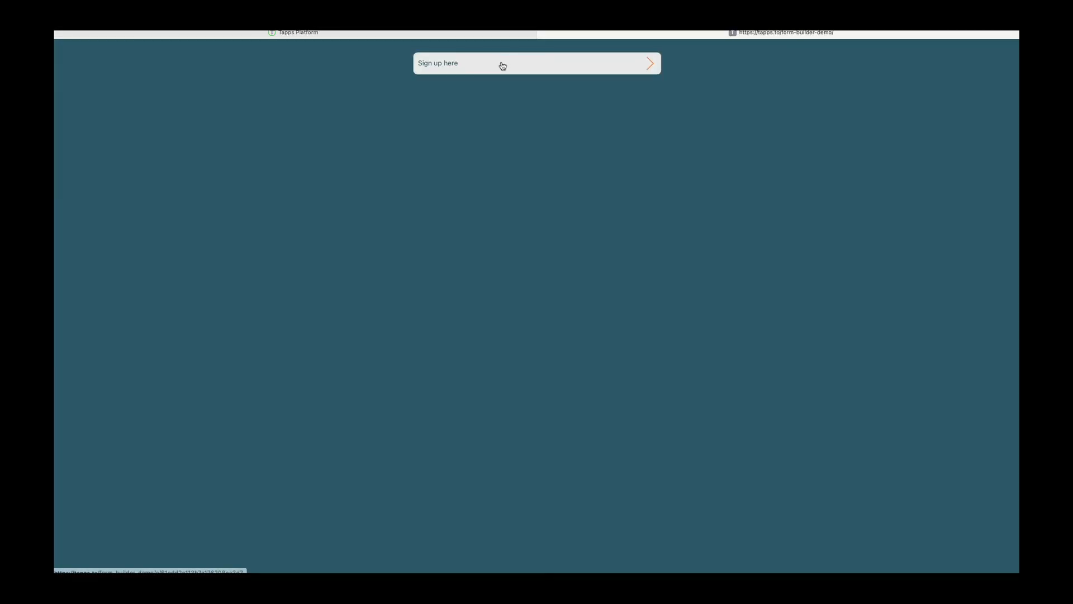
pyautogui.click(496, 69)
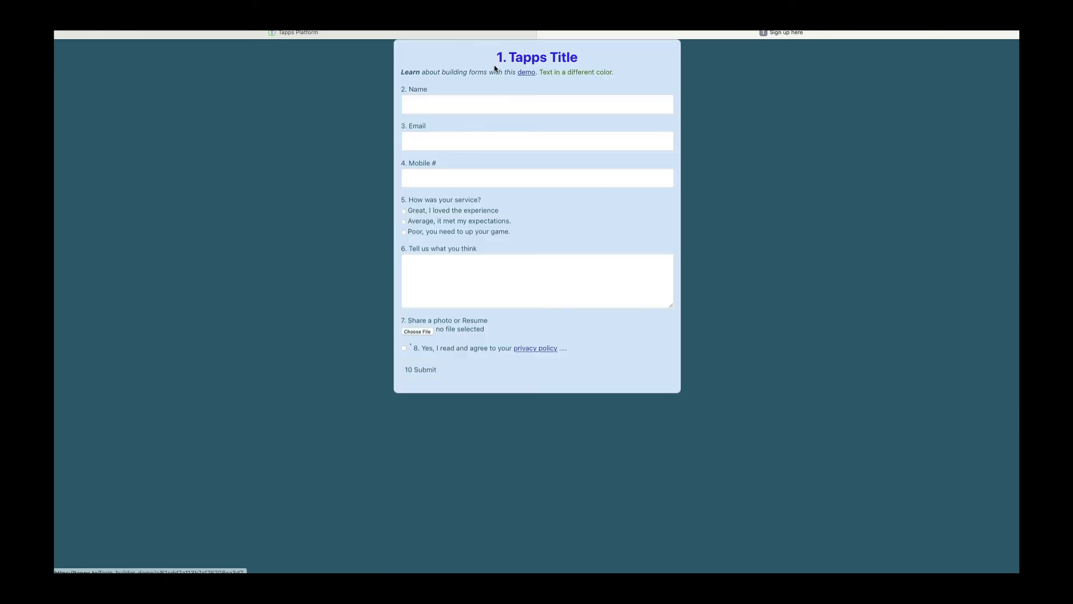